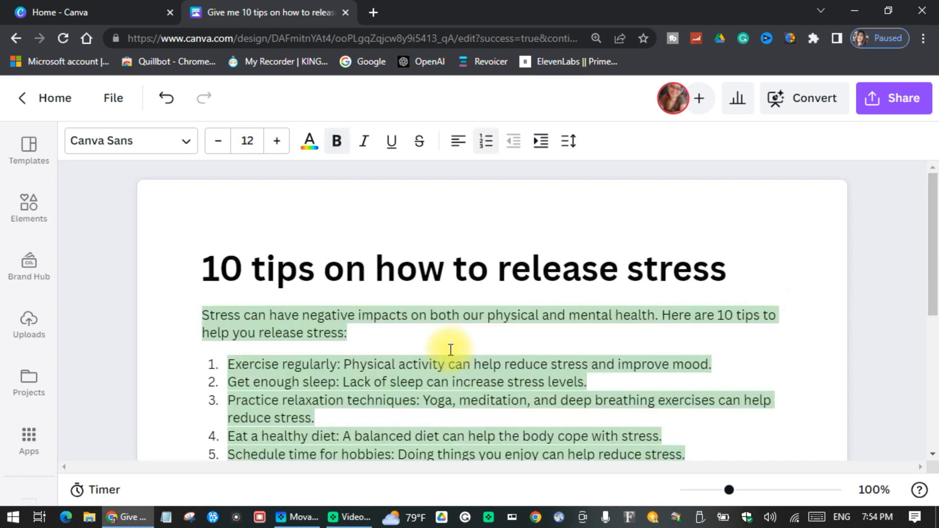
Step: Copy the whole text of the stress tips document, including its title, introduction and numbered list
scroll(518, 337, up, 5)
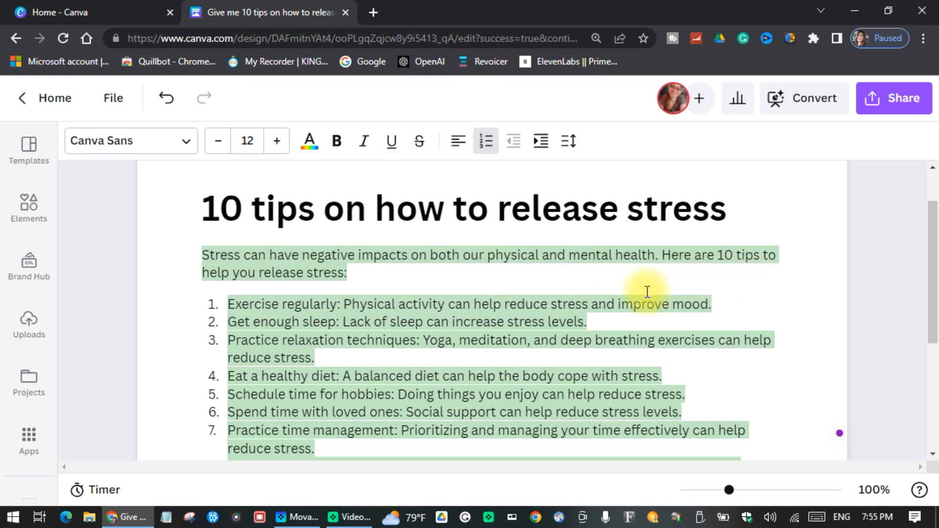
drag(371, 321, 663, 401)
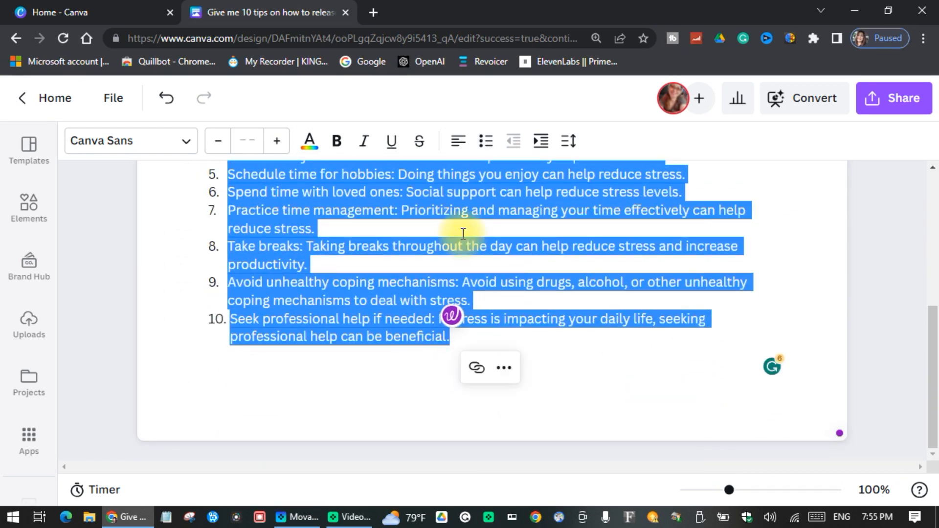
right_click(488, 189)
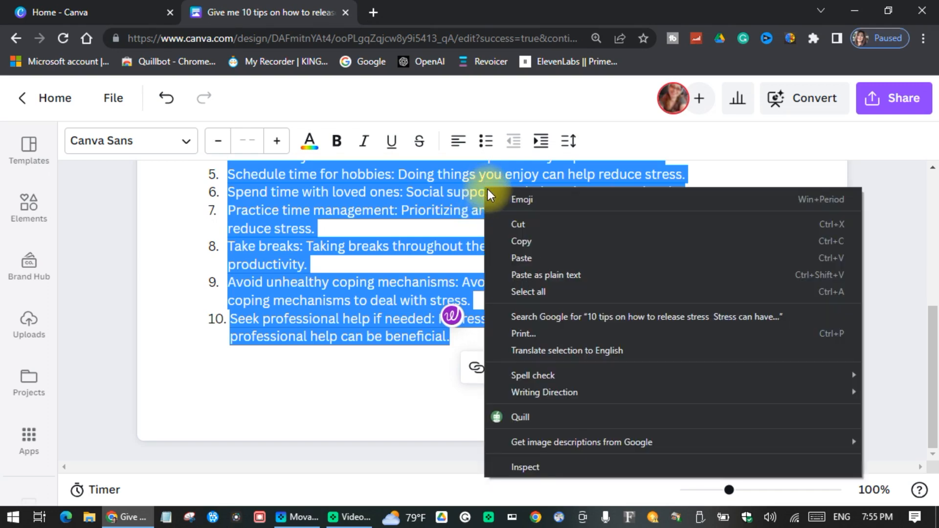
click(529, 243)
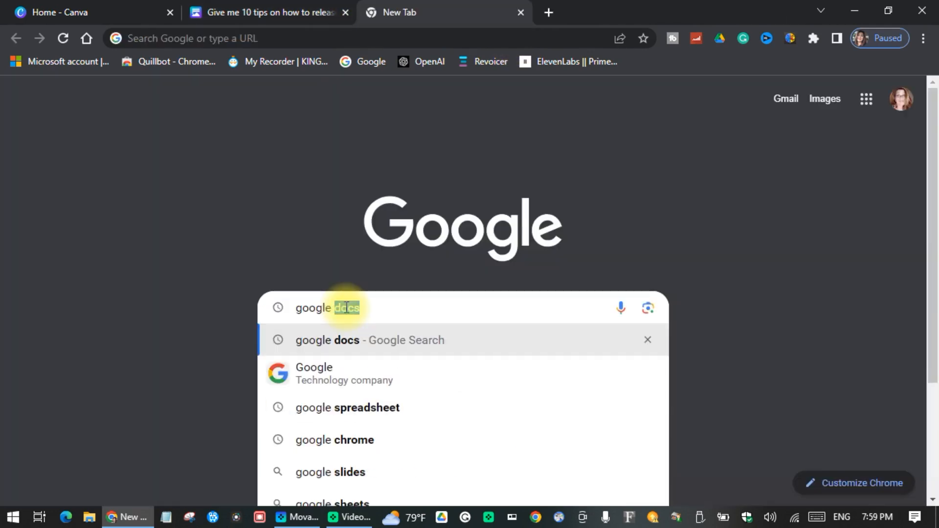
Step: Search the web for google spreadsheet, open Google Sheets and create a blank spreadsheet
text(spreadsheet)
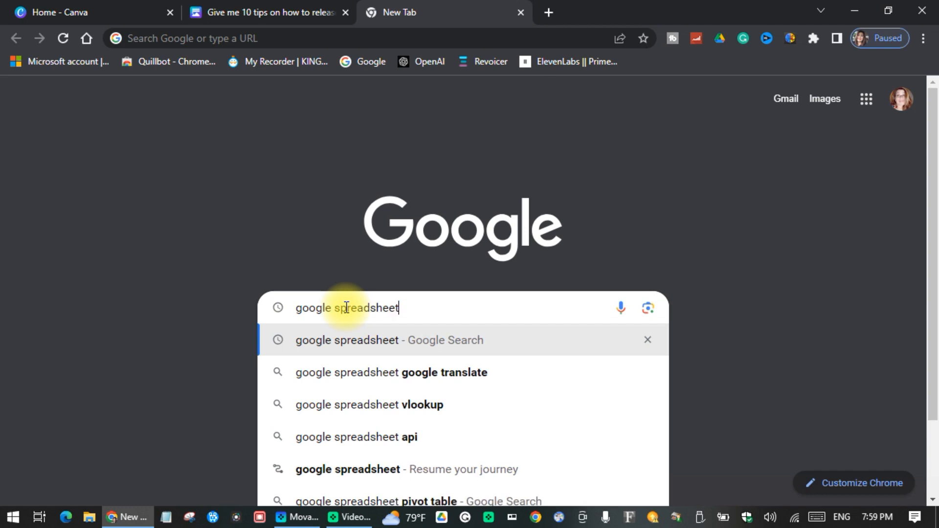
key(Return)
click(298, 274)
click(565, 407)
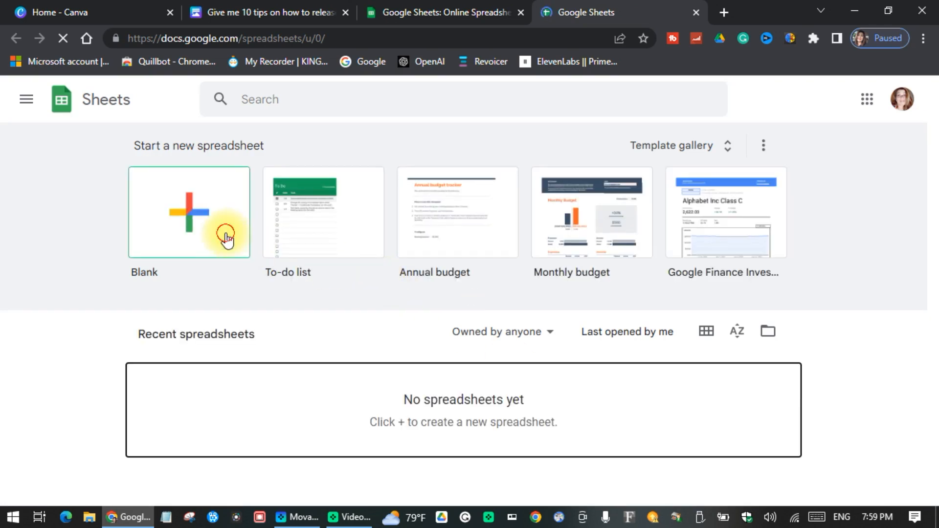
click(225, 233)
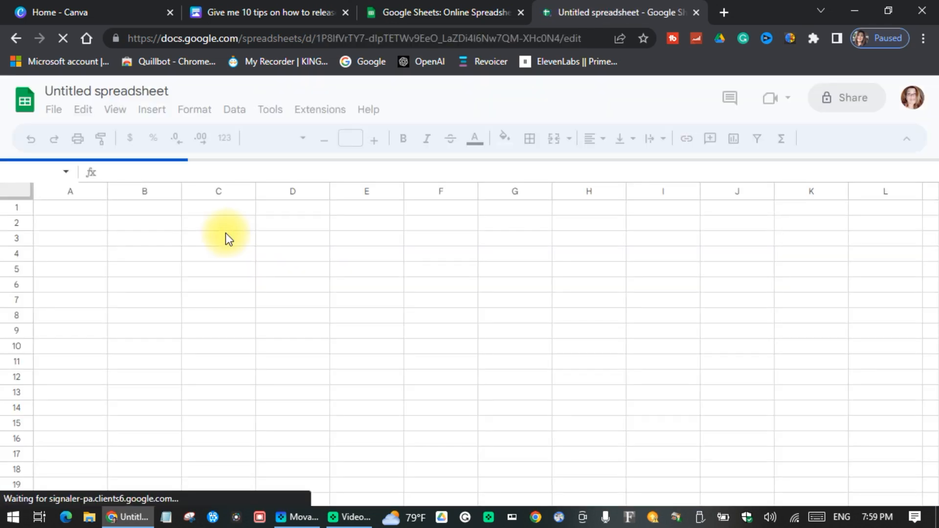
Step: Paste the copied stress tips into the blank spreadsheet, starting at cell A1
click(59, 214)
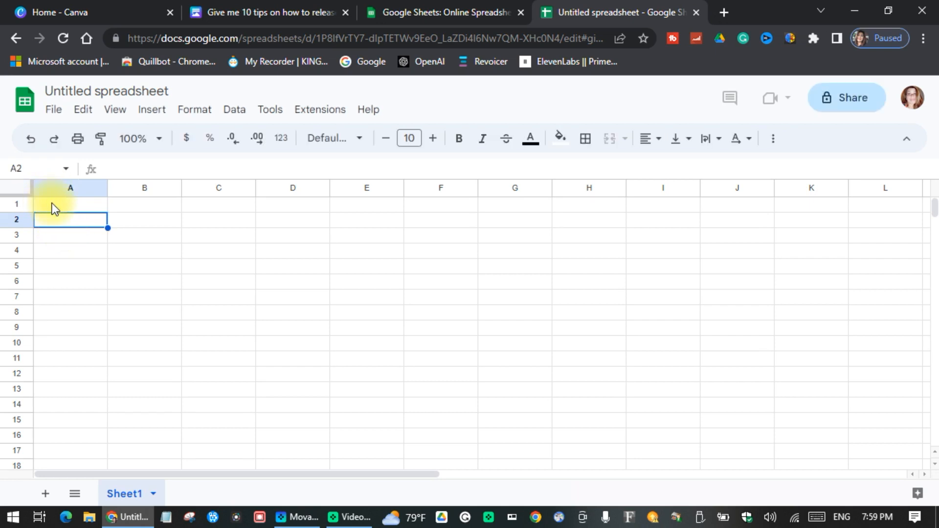
click(51, 203)
right_click(52, 203)
click(92, 198)
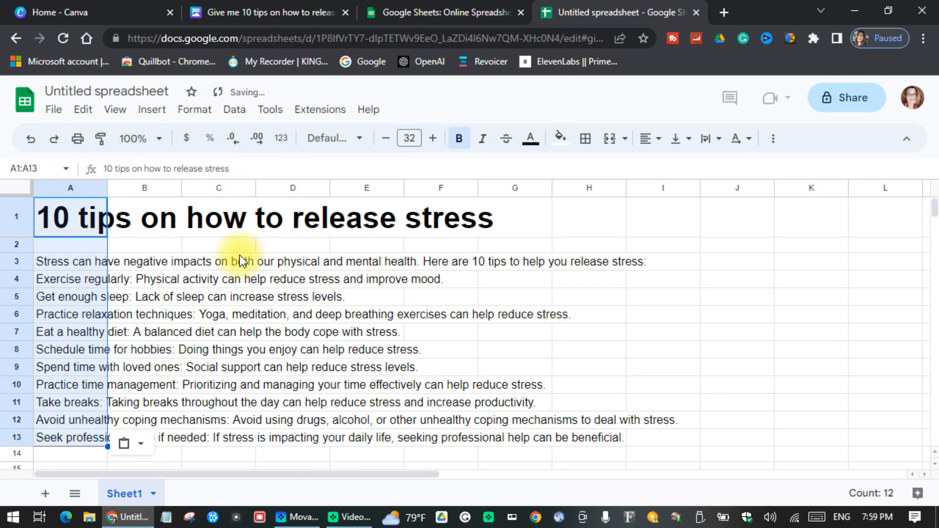
click(721, 264)
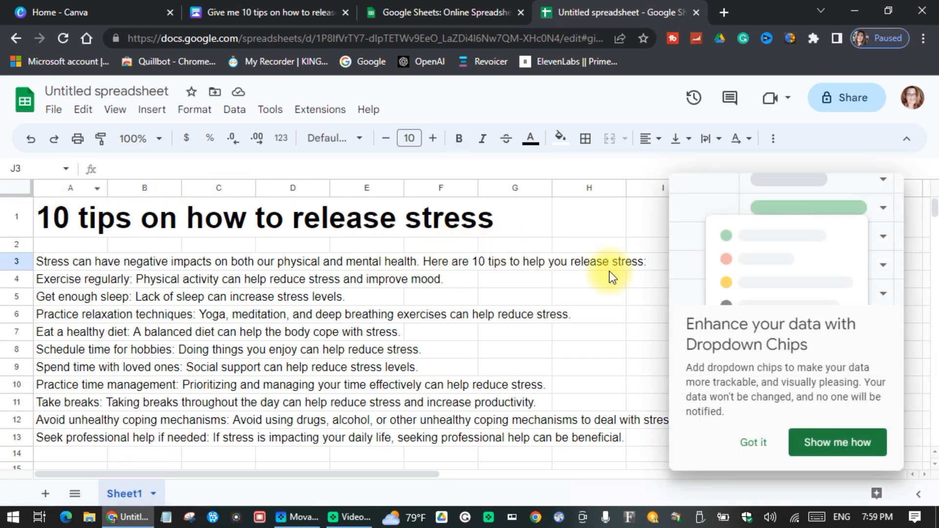
Step: Switch to the Canva home page and create a blank Instagram Reel from the social media designs
key(ctrl+1)
scroll(636, 257, up, 3)
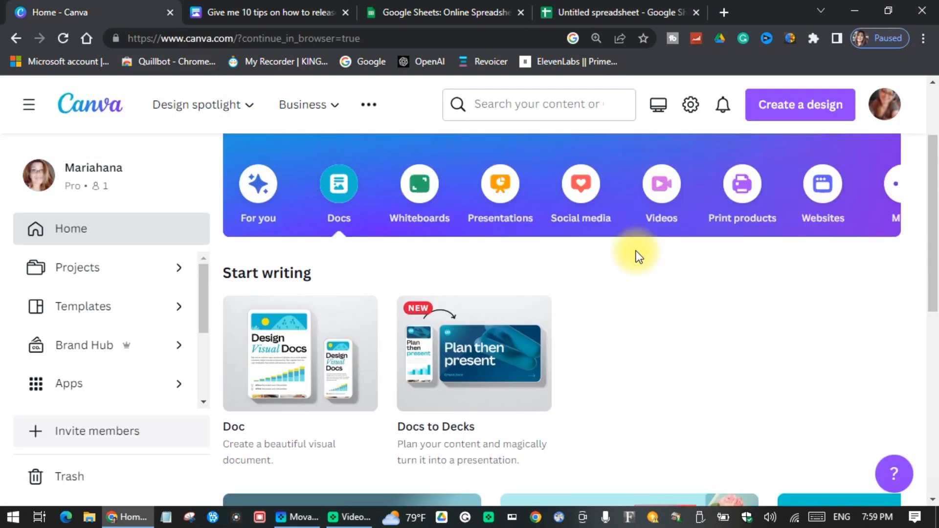
scroll(639, 255, up, 2)
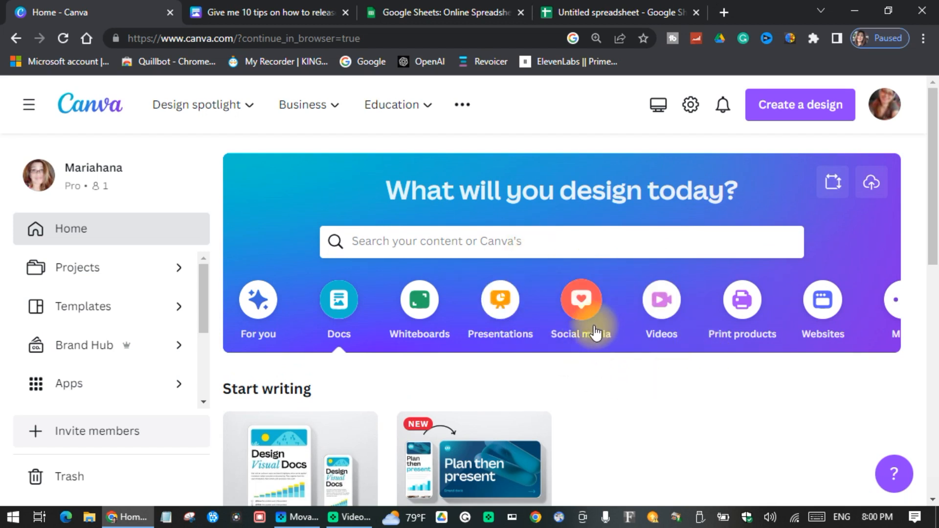
click(589, 307)
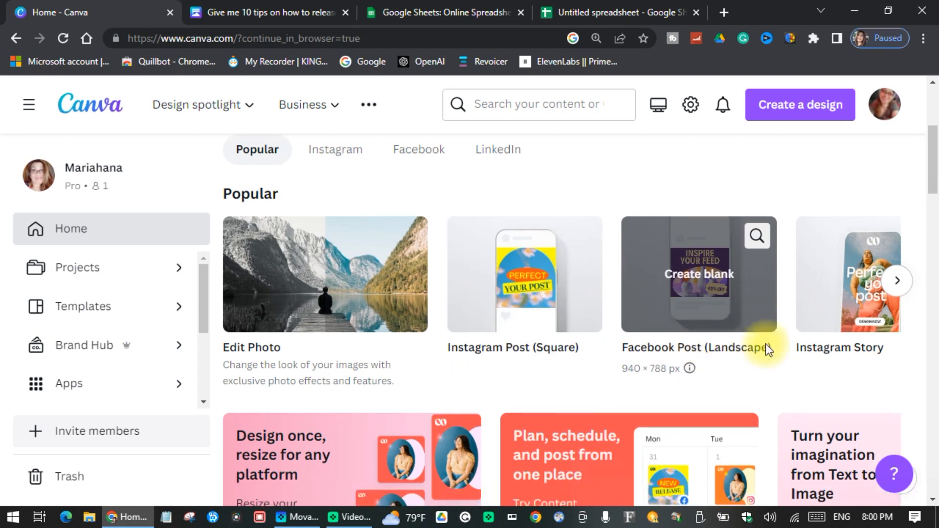
scroll(765, 345, down, 5)
scroll(765, 344, down, 5)
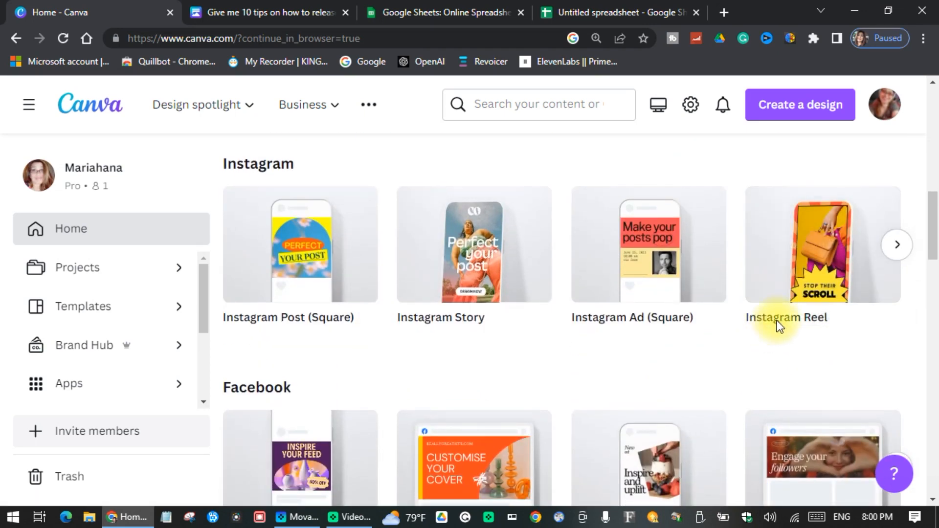
click(798, 289)
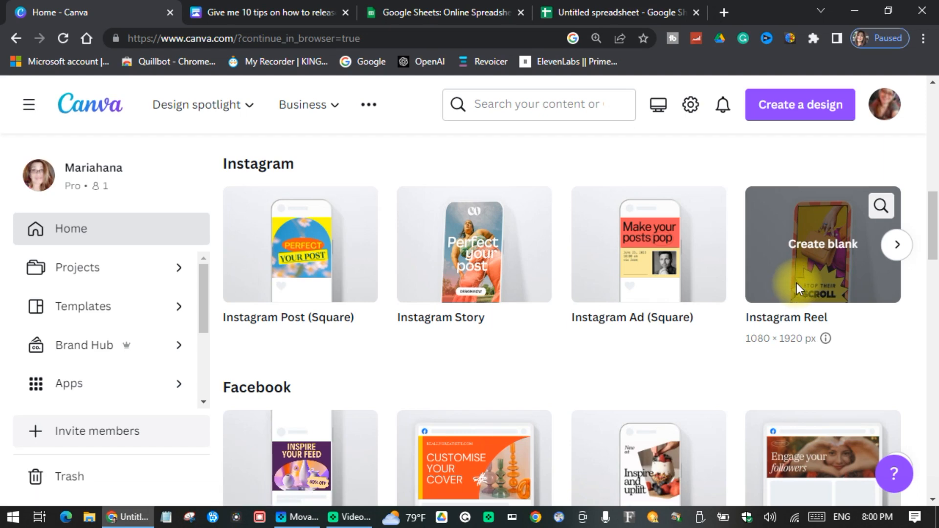
Step: Browse the mobile video templates and apply the Orange Nature Have a Nice Day Mobile Video template to the reel
scroll(268, 308, down, 10)
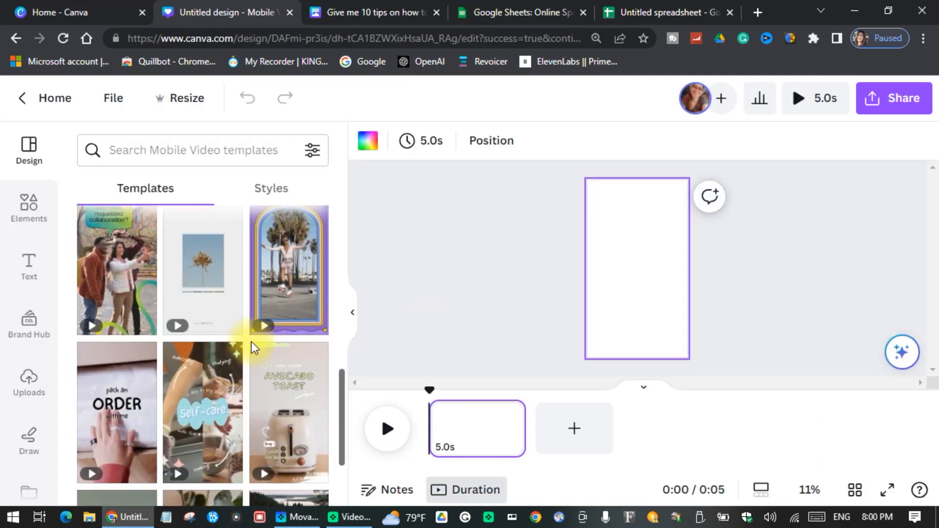
scroll(252, 342, down, 5)
scroll(252, 348, down, 5)
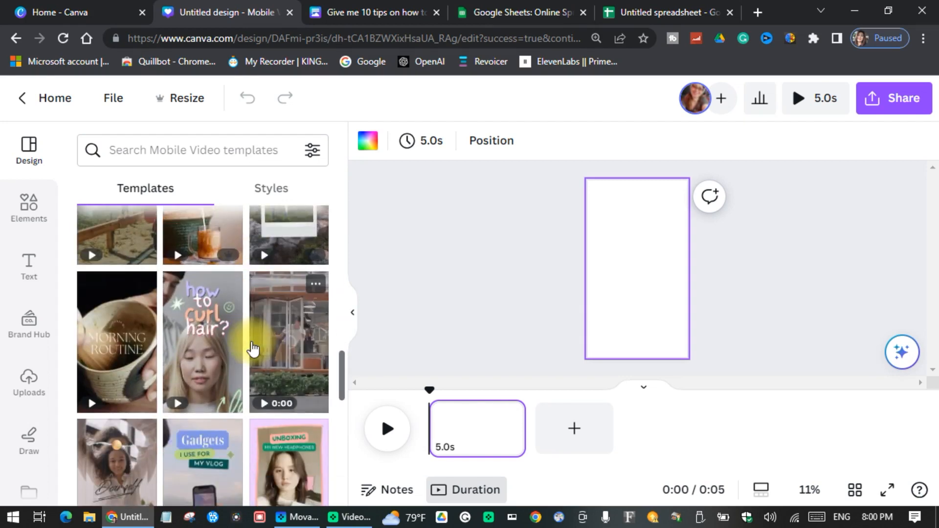
click(253, 351)
scroll(252, 428, down, 1)
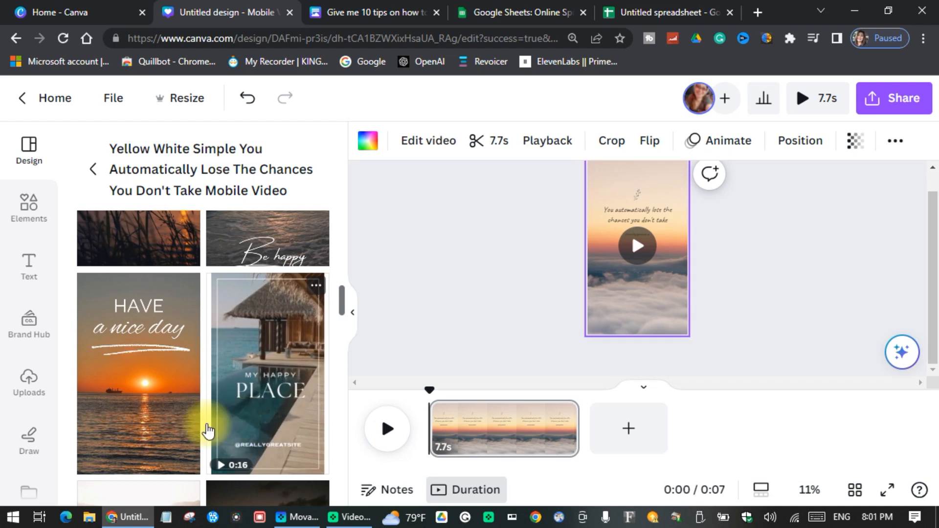
click(156, 428)
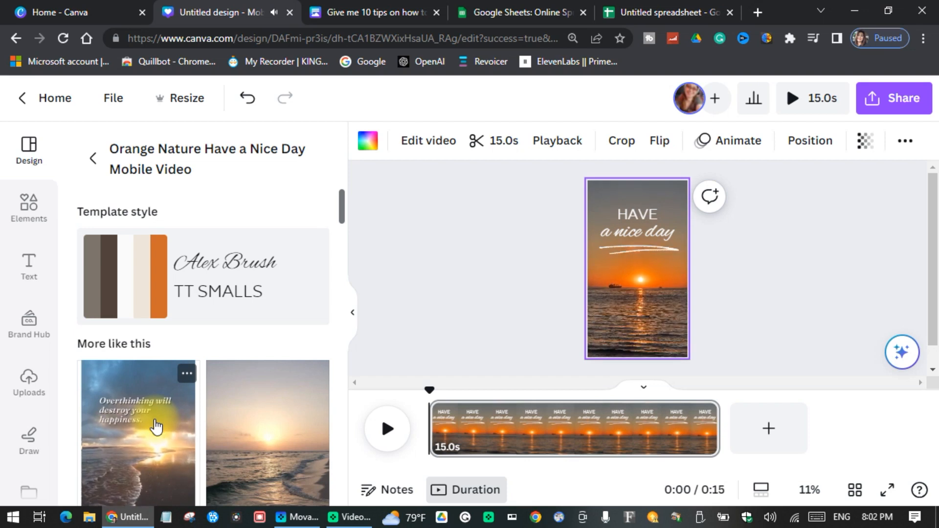
scroll(766, 303, down, 1)
click(765, 302)
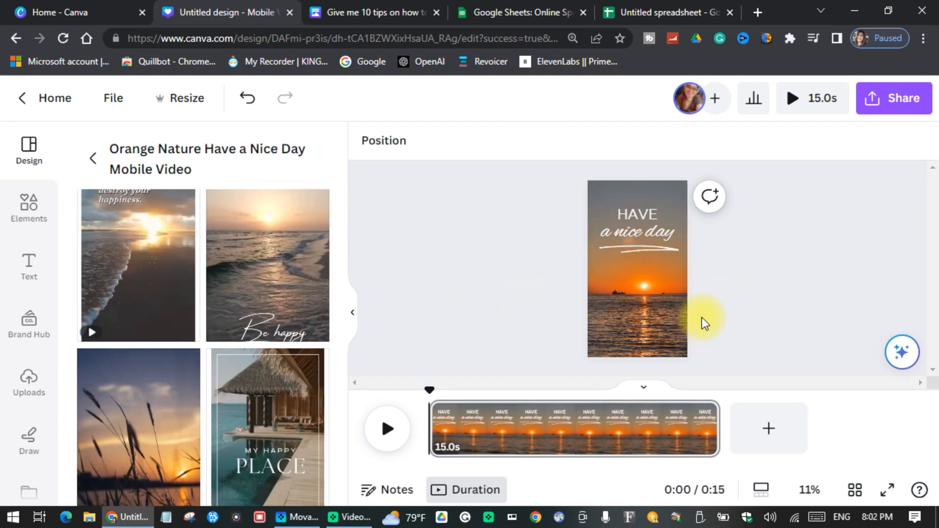
Step: Open the Bulk create tool for the reel and choose to enter the data manually
scroll(49, 370, down, 4)
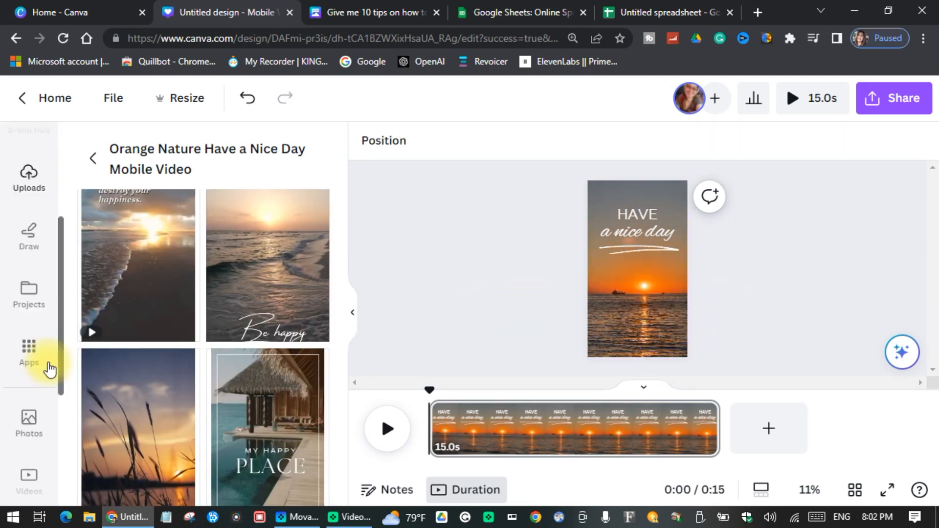
scroll(49, 367, down, 3)
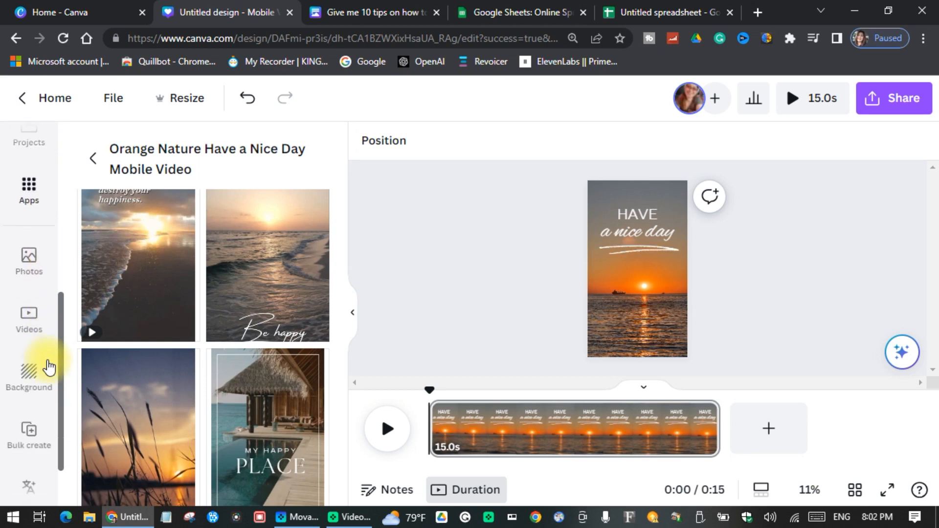
scroll(49, 367, down, 2)
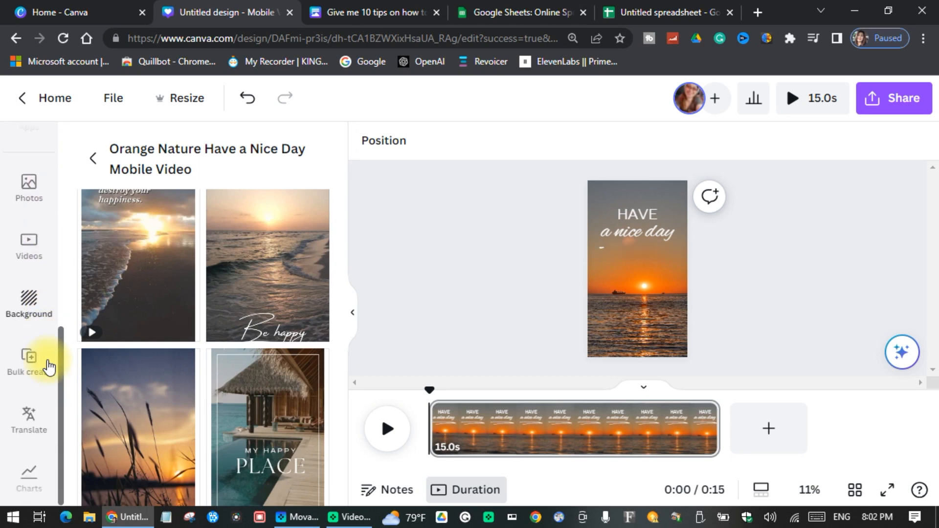
click(28, 374)
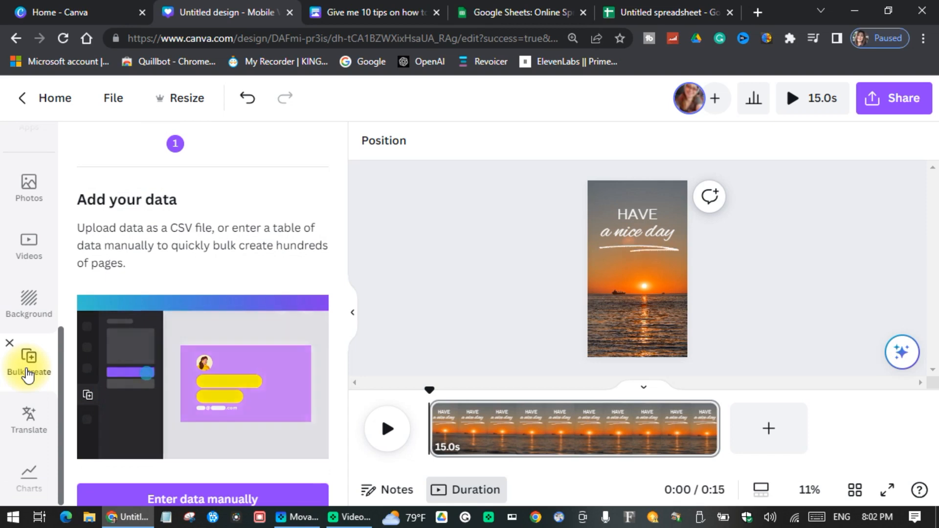
click(264, 496)
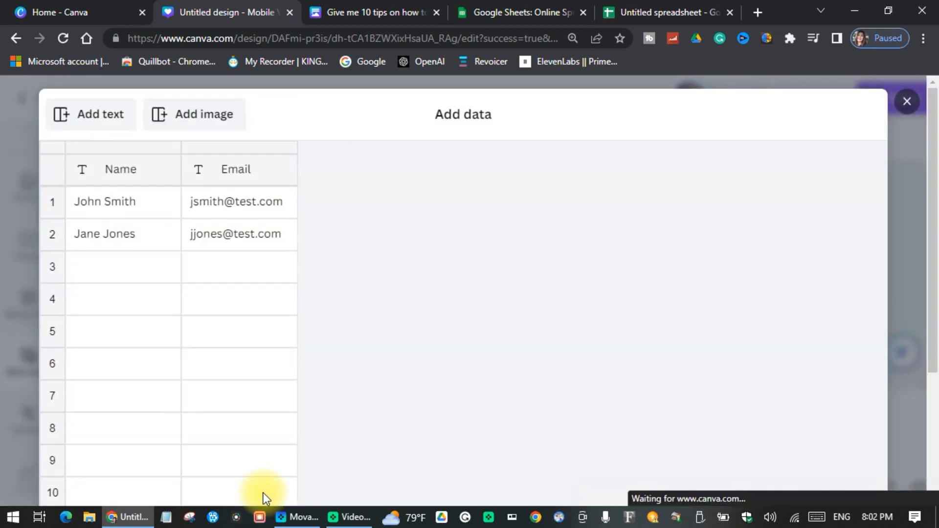
Step: Clear all sample names and emails from the bulk data table
scroll(201, 329, down, 5)
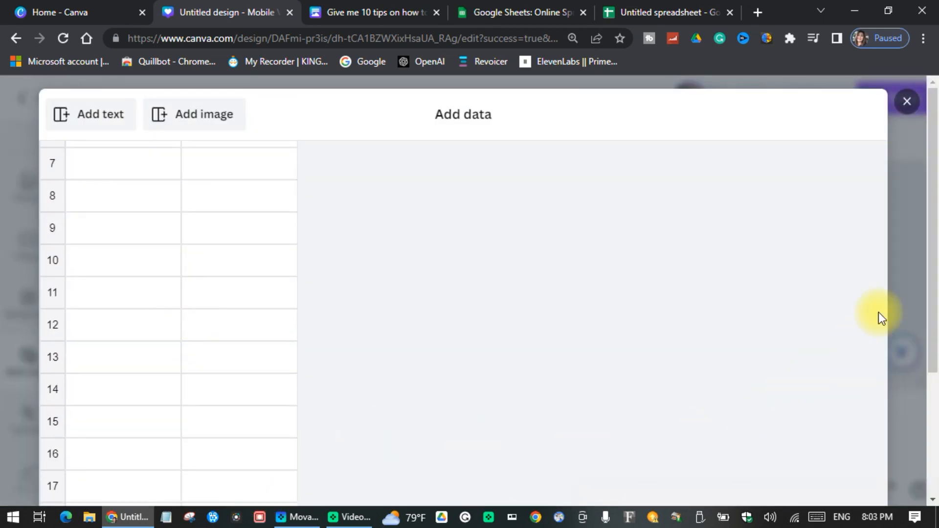
drag(935, 299, 920, 390)
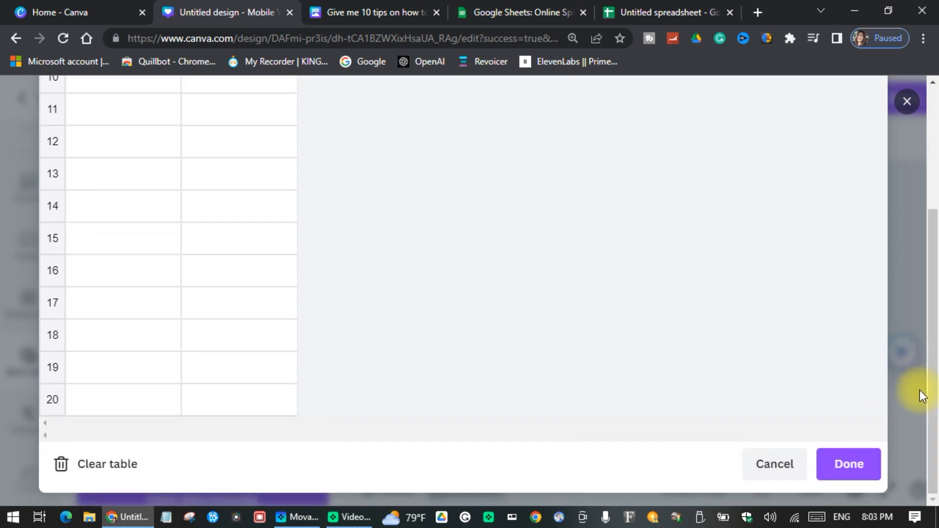
click(100, 464)
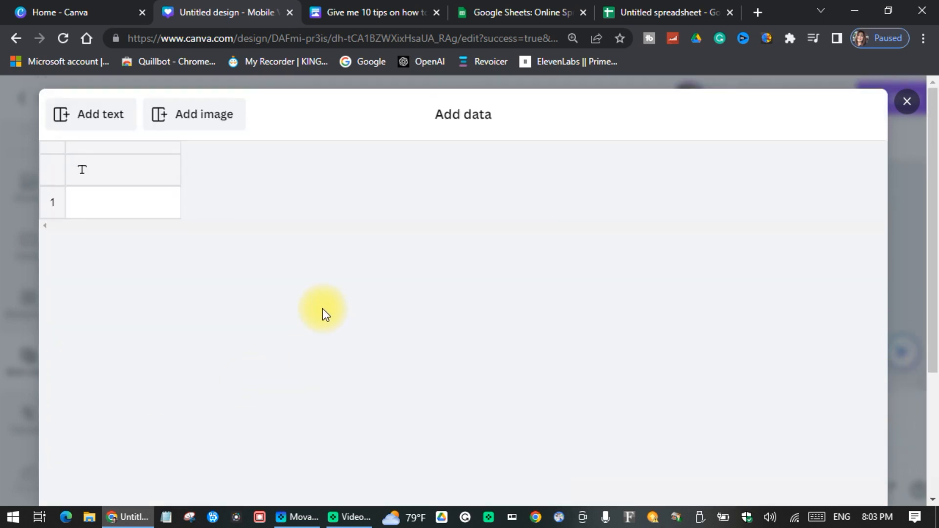
Step: Copy cells A1:I13 from the Google Sheets spreadsheet and paste them into the first row of Canva's bulk data table
click(95, 206)
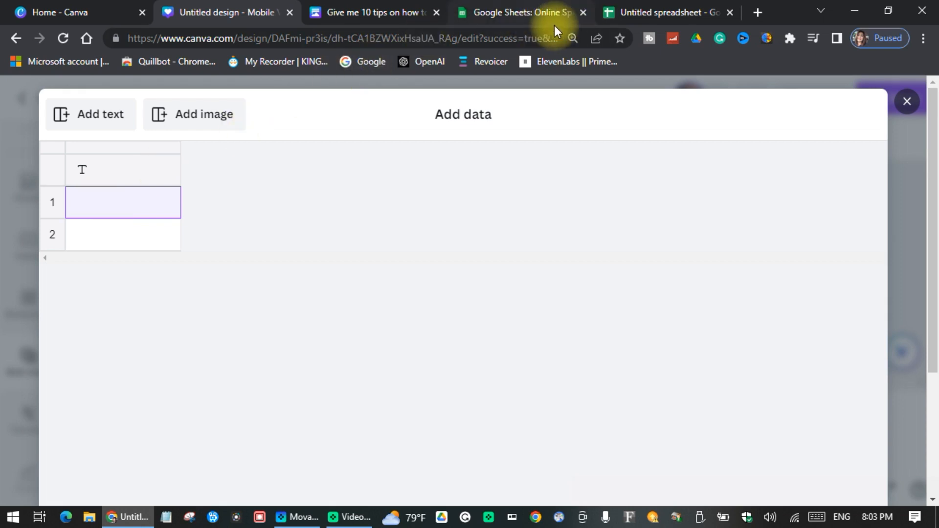
click(636, 12)
drag(41, 210, 635, 449)
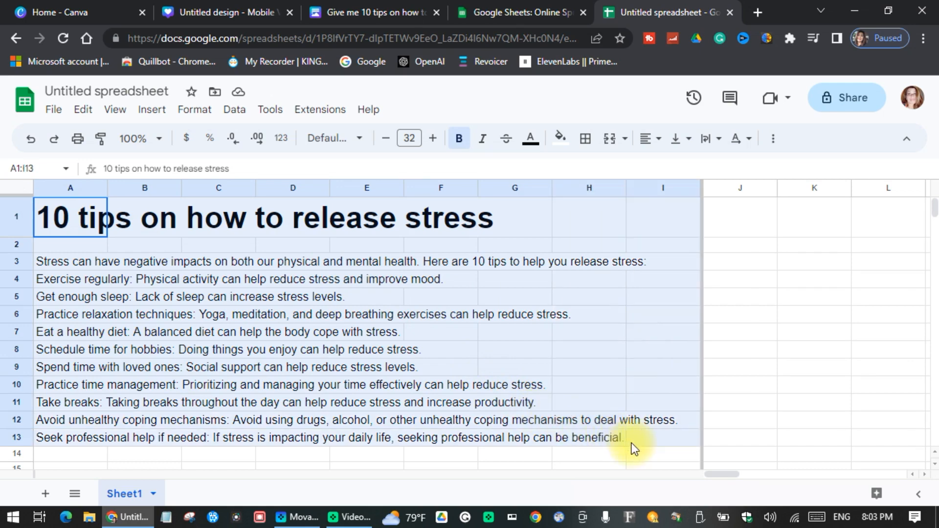
click(220, 13)
right_click(90, 198)
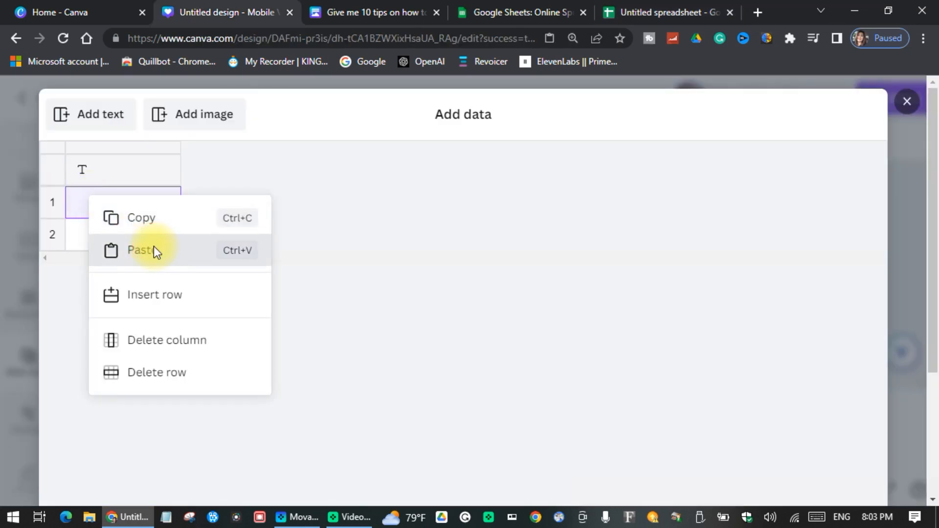
click(154, 250)
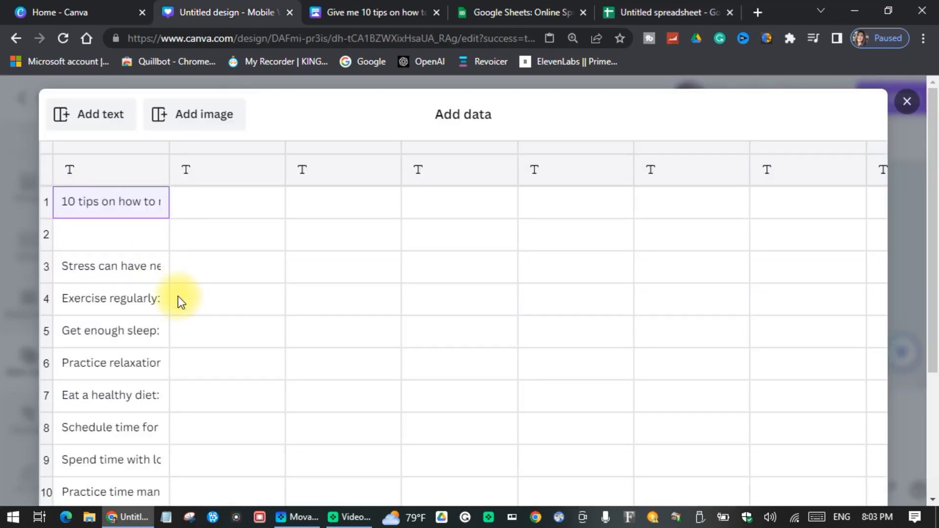
Step: Name the first column of the bulk data table Stress Tips
click(91, 172)
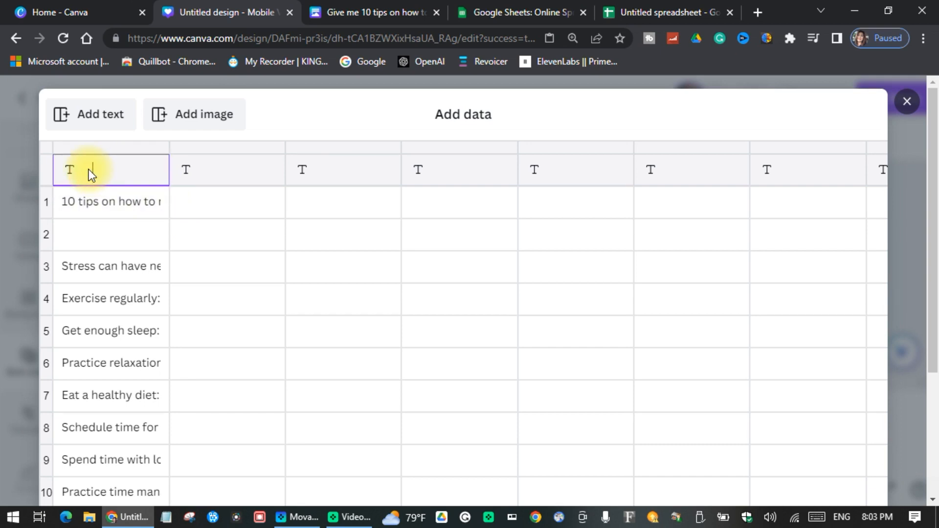
text(Stress Tips)
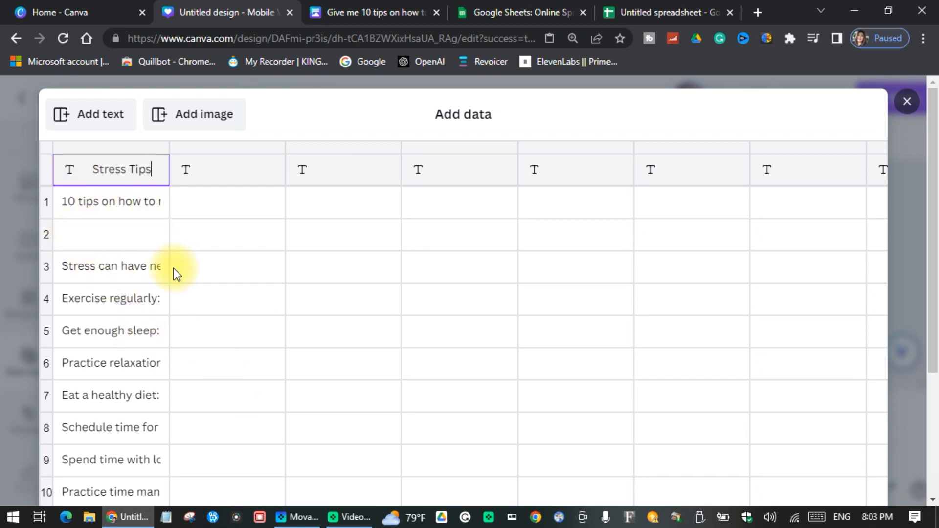
scroll(169, 278, down, 1)
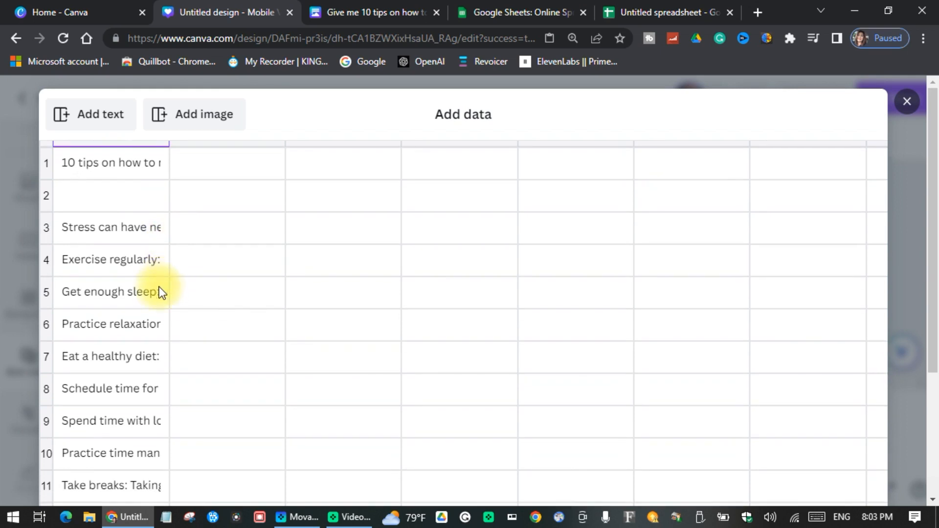
Step: Confirm the bulk data table, connect the reel's HAVE text to the Stress Tips field, and continue to applying the data
scroll(163, 325, down, 3)
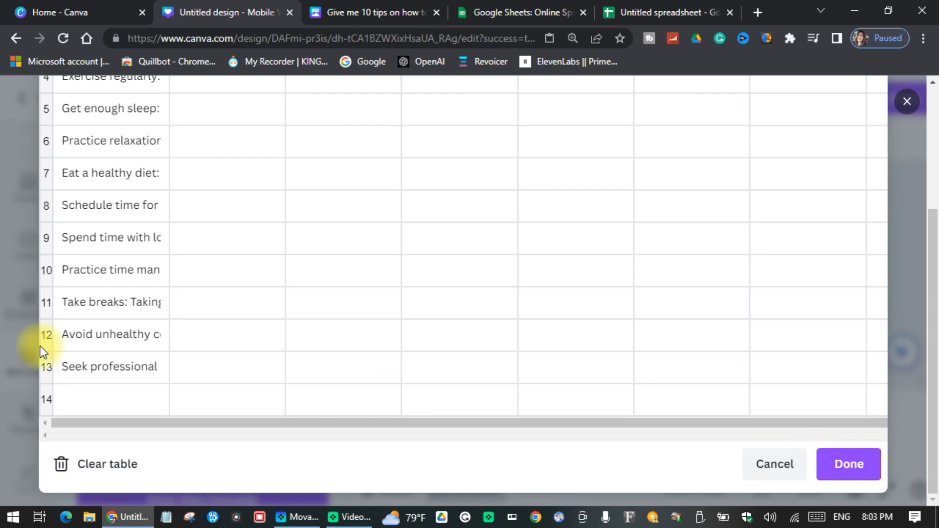
click(839, 463)
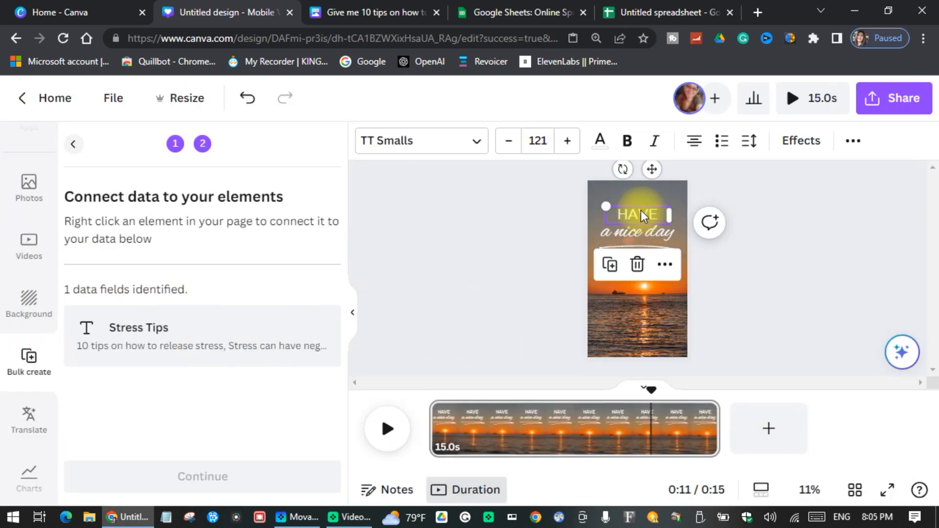
click(667, 267)
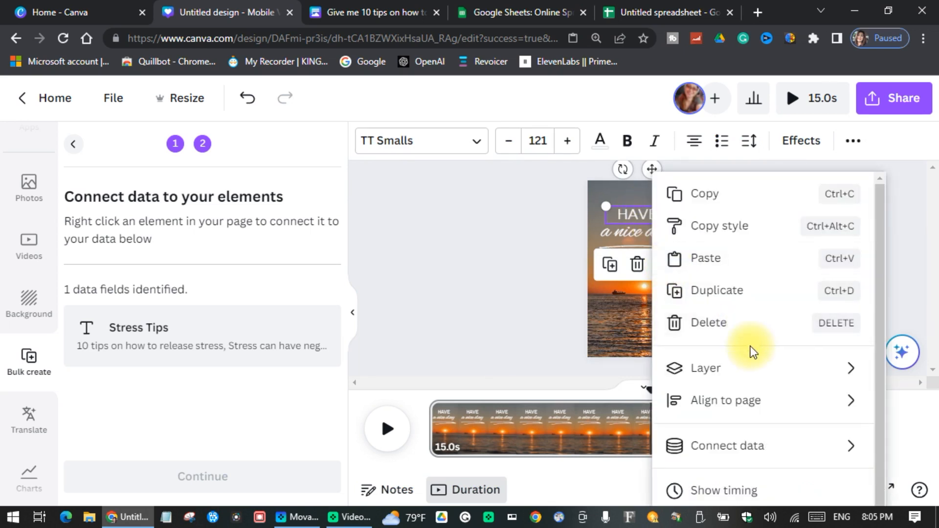
scroll(749, 351, down, 2)
mouse_move(748, 409)
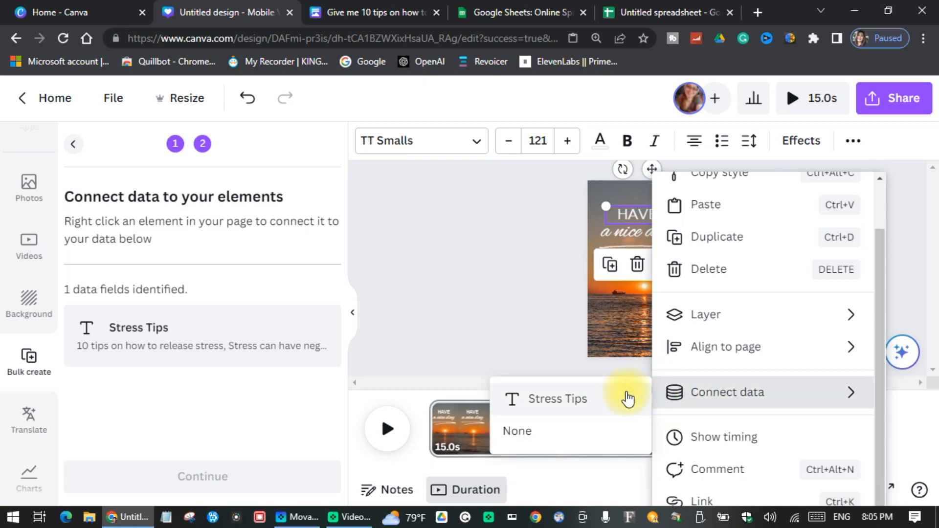
click(627, 399)
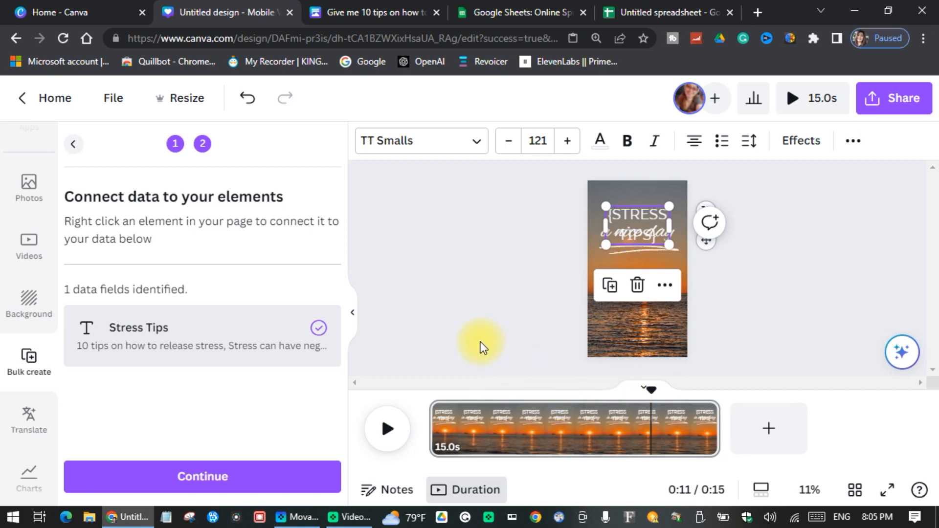
click(235, 485)
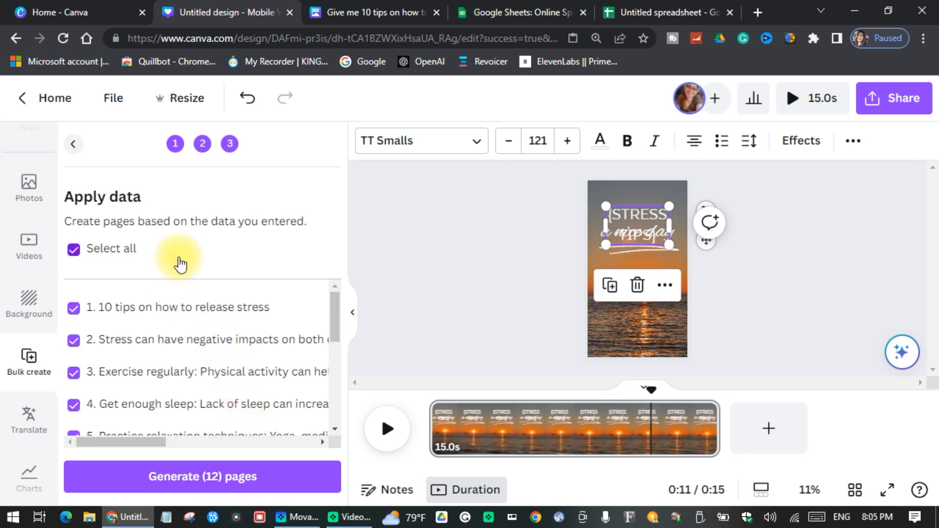
scroll(268, 324, down, 3)
scroll(268, 324, down, 3)
scroll(262, 324, up, 6)
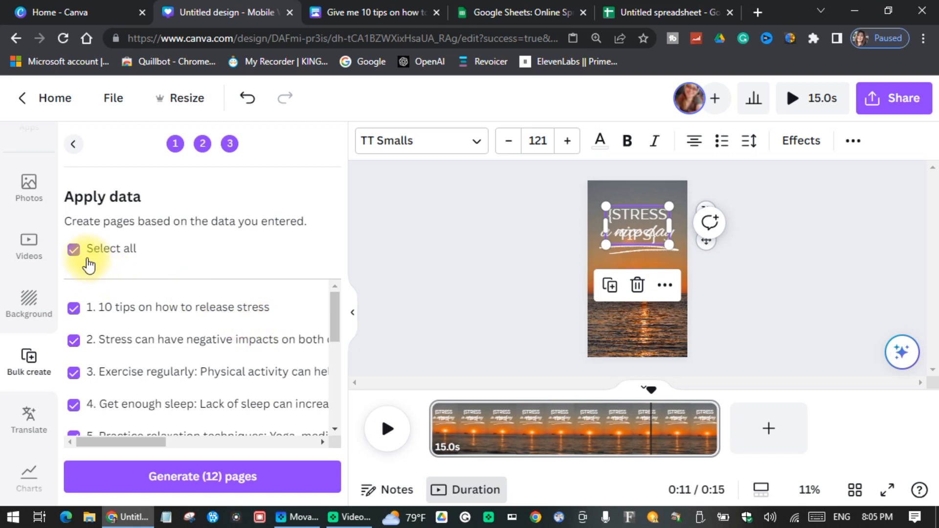
Step: Deselect all data rows and select only the first three for page generation
click(72, 250)
click(73, 308)
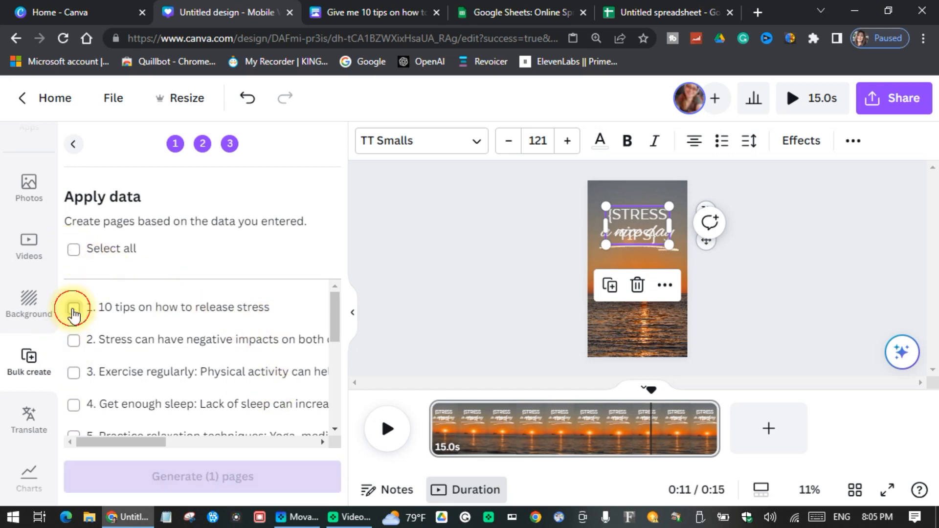
click(89, 378)
click(75, 341)
scroll(143, 329, down, 3)
scroll(148, 335, up, 1)
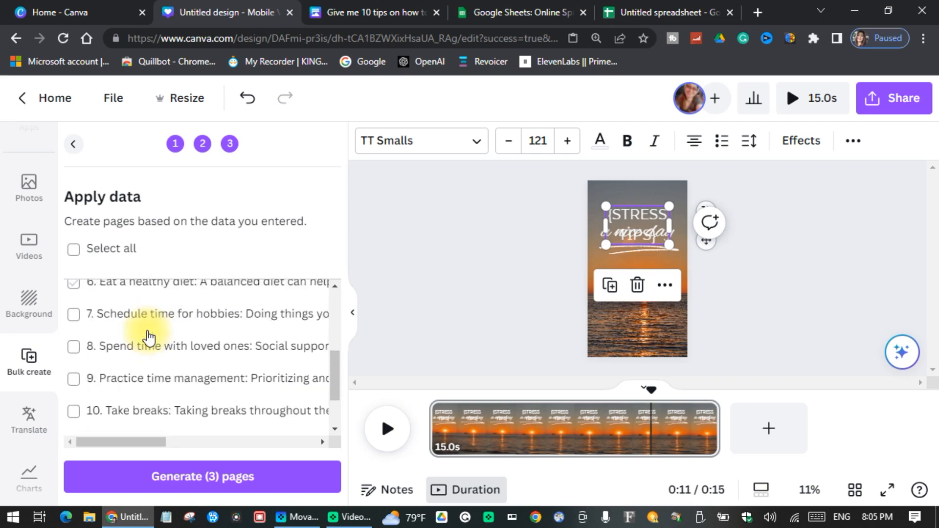
scroll(149, 337, up, 3)
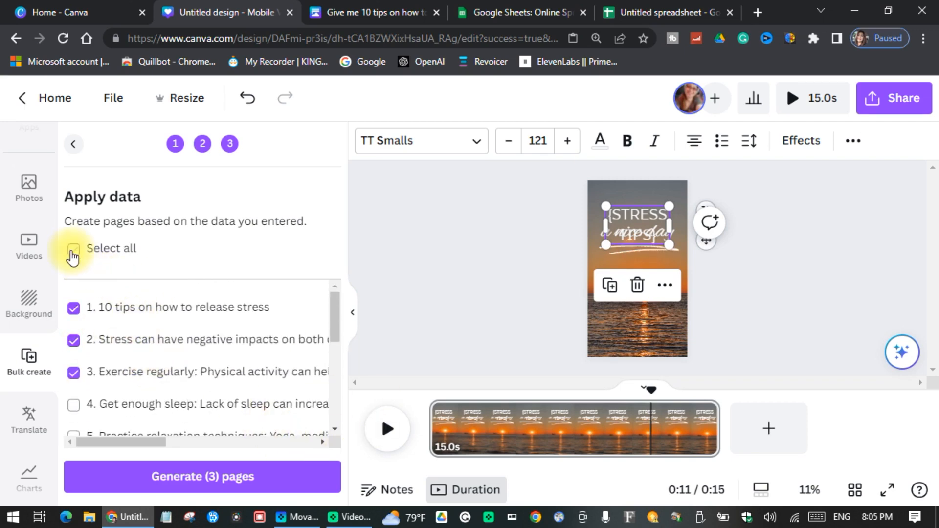
Step: Select all data rows and generate the 12 pages from them
scroll(255, 355, down, 3)
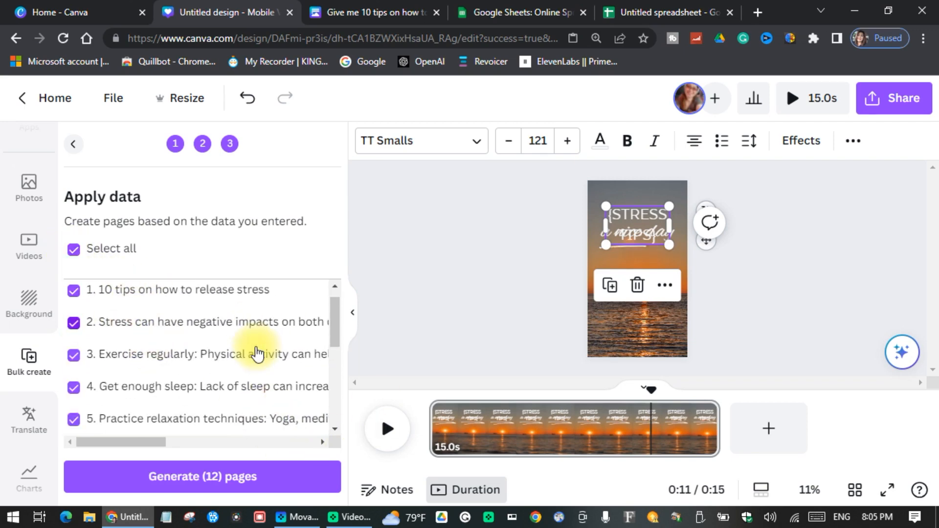
click(194, 489)
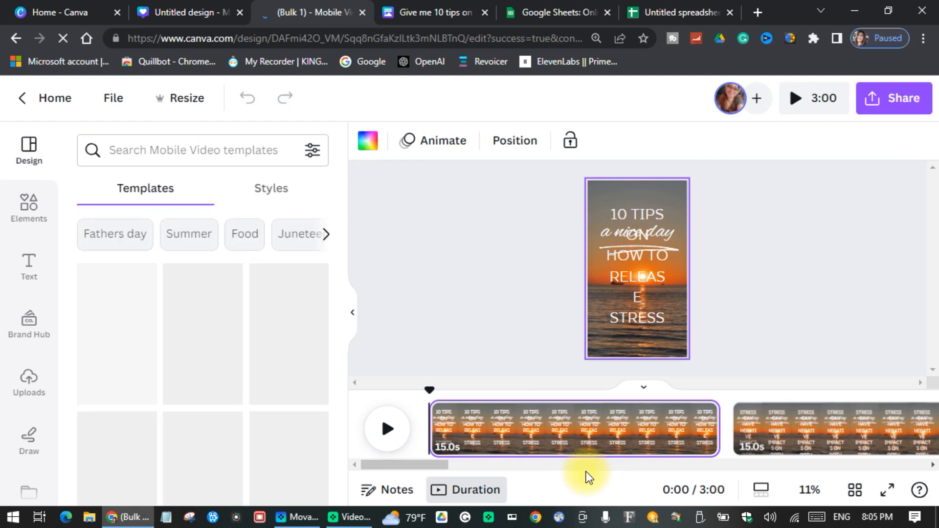
drag(432, 467, 871, 488)
Step: Delete the "a nice day" text on the first page, then widen the title's text box and move it higher
click(662, 285)
drag(672, 267, 692, 274)
drag(651, 219, 645, 204)
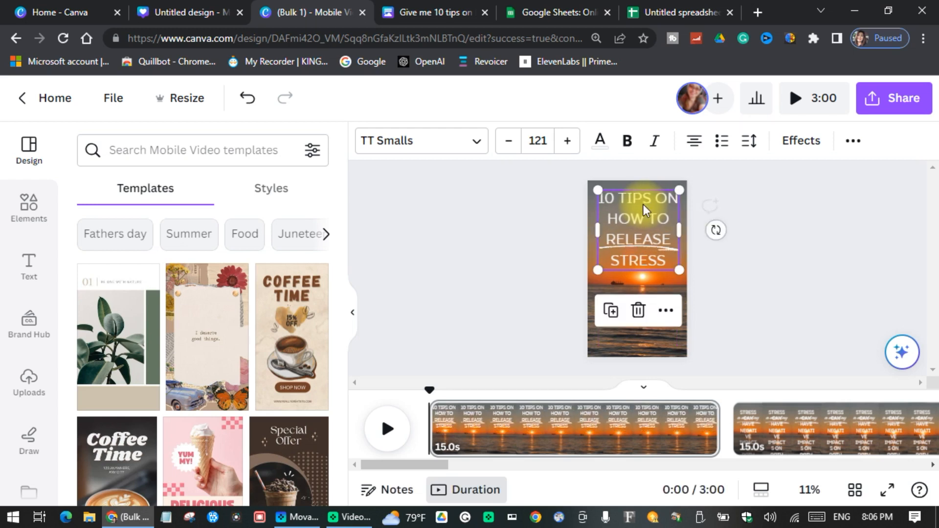
Step: Set the font of the first page's title to Argent
click(487, 142)
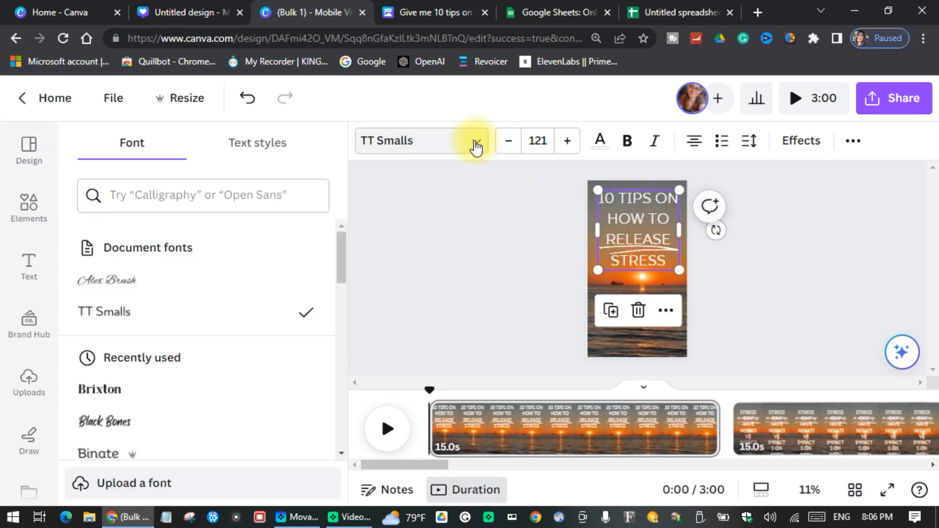
click(133, 289)
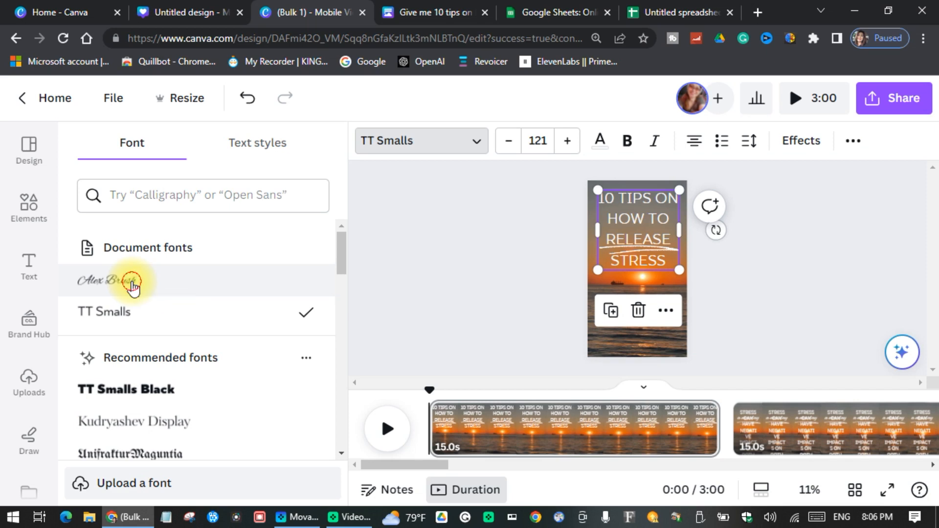
scroll(133, 288, down, 10)
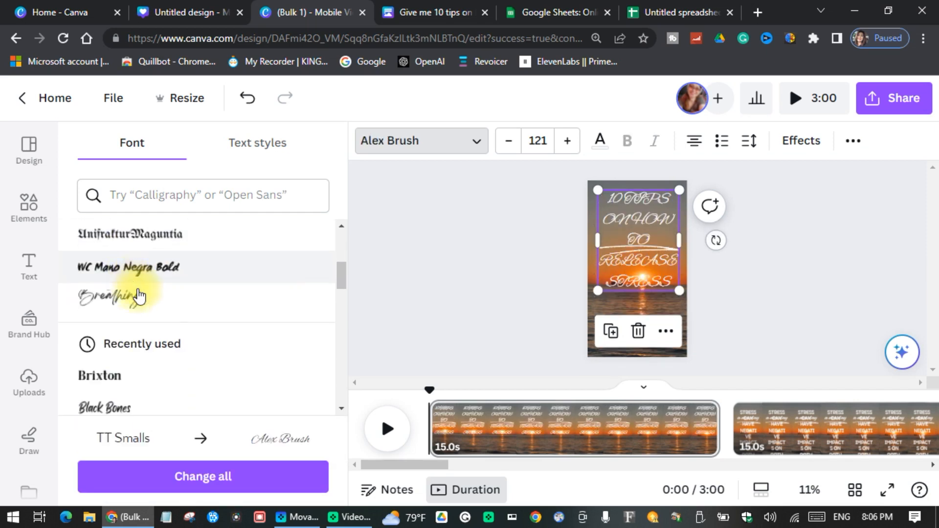
click(96, 314)
Step: Center the title horizontally on the first page and shorten that page's duration to about 3 seconds
right_click(644, 236)
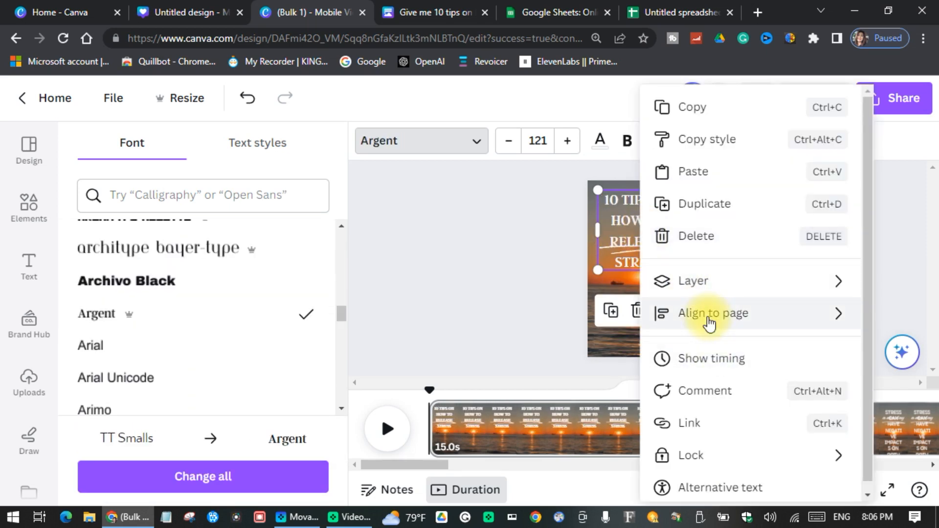
mouse_move(708, 320)
click(600, 353)
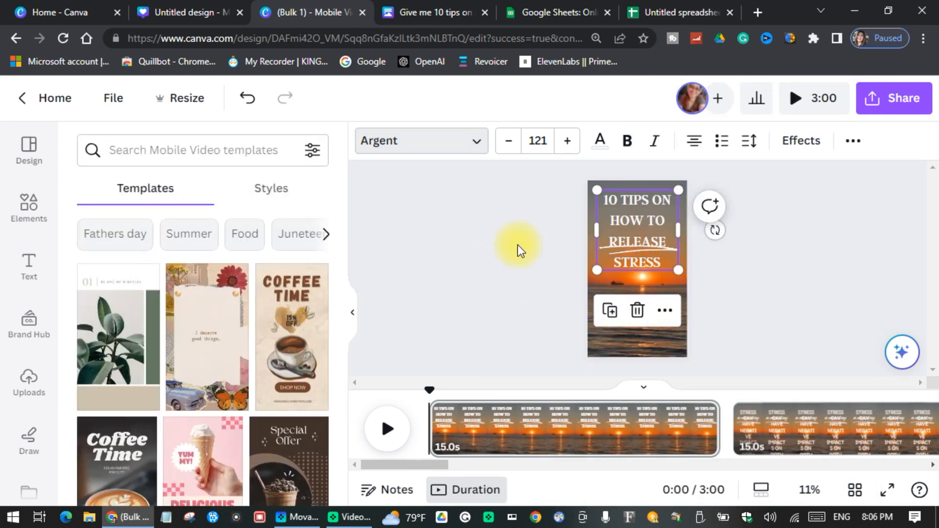
drag(723, 440, 483, 447)
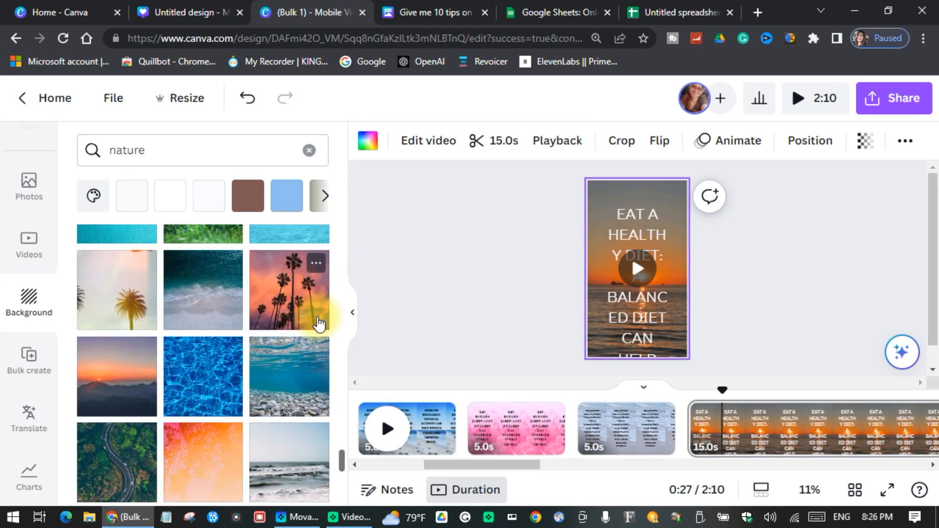
Step: Replace the healthy diet page's background with the pale-sky ocean waves photo, and resize its text to about 85.6 in a wider box
scroll(319, 323, down, 2)
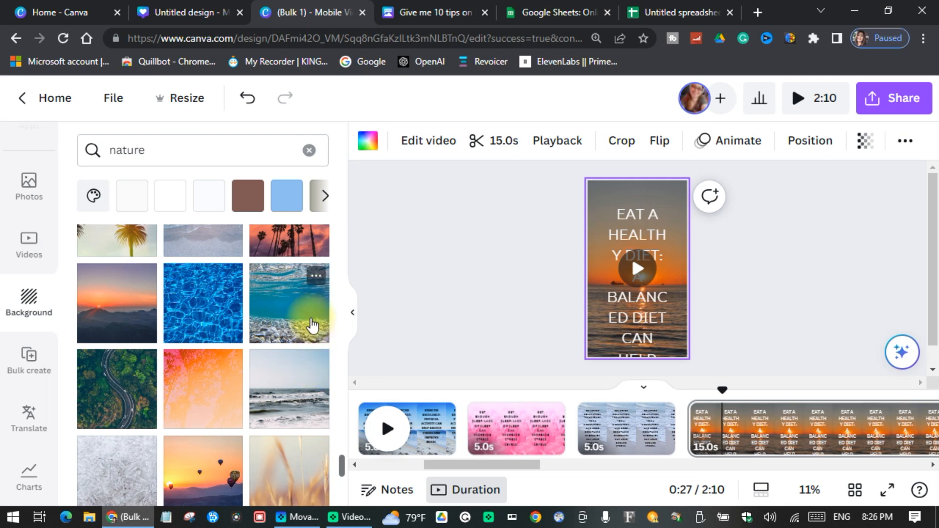
click(302, 389)
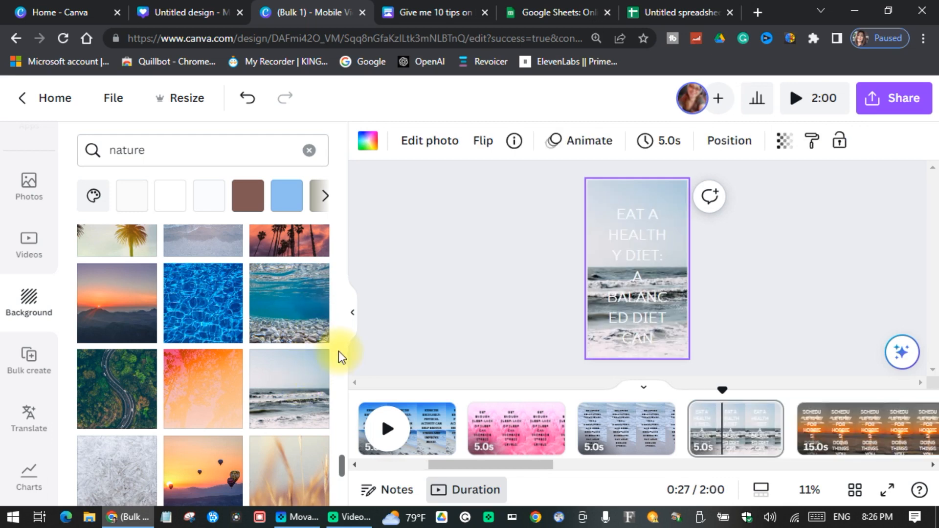
click(641, 244)
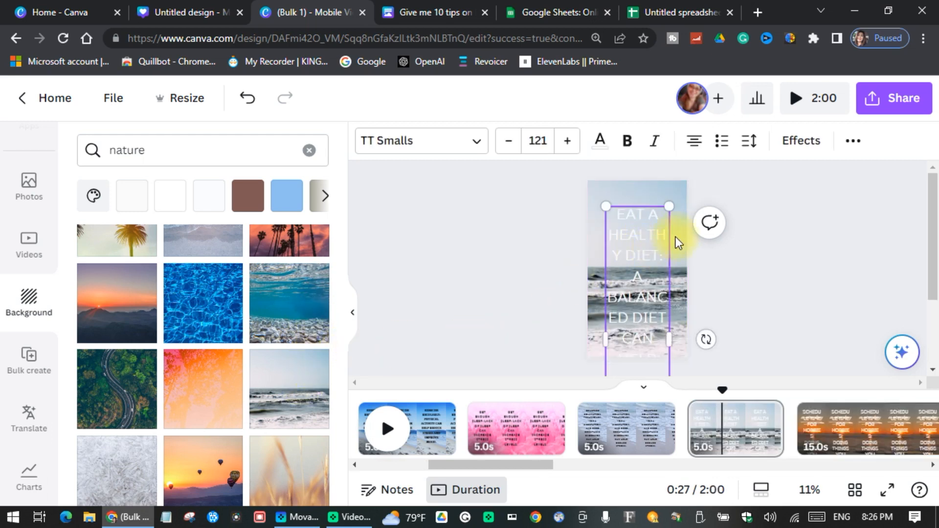
drag(667, 206, 631, 209)
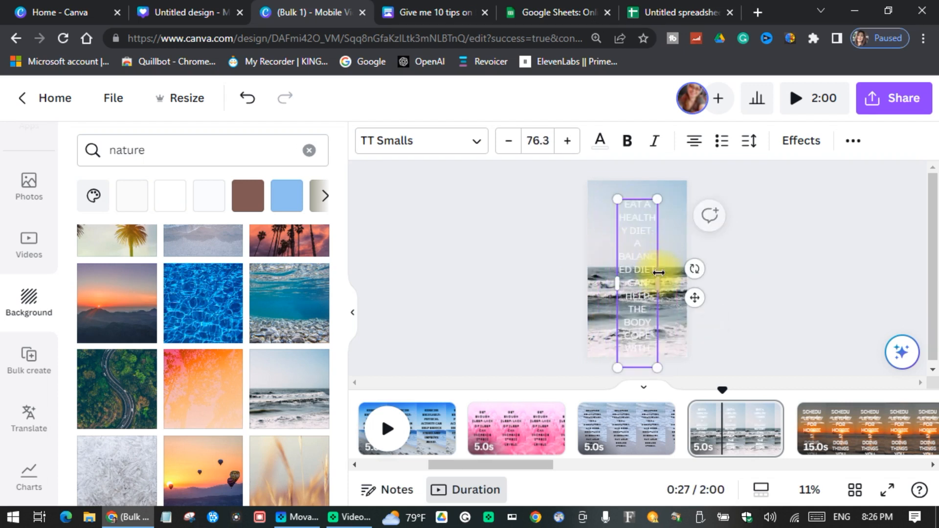
drag(659, 286, 677, 294)
mouse_move(615, 256)
mouse_down()
mouse_move(606, 257)
mouse_move(615, 259)
mouse_up()
Step: Make the healthy diet page's text black and bold
click(600, 140)
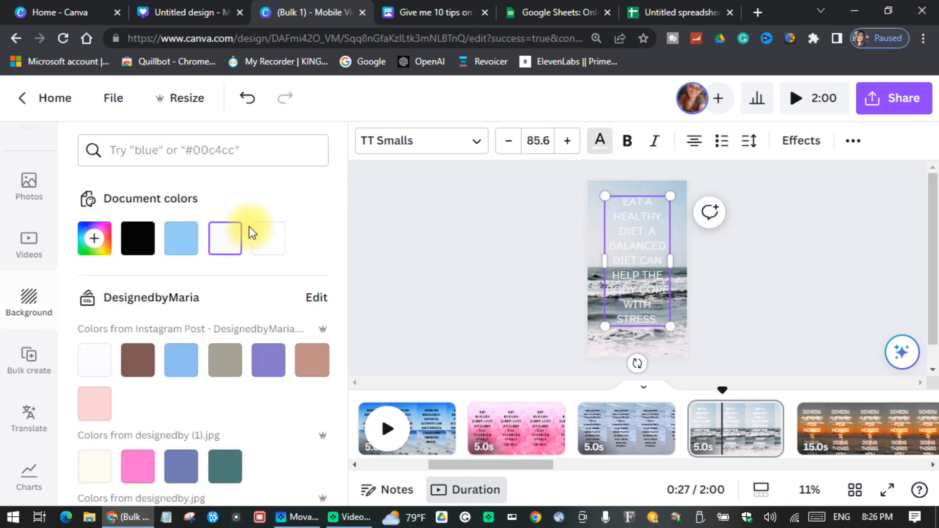
click(139, 240)
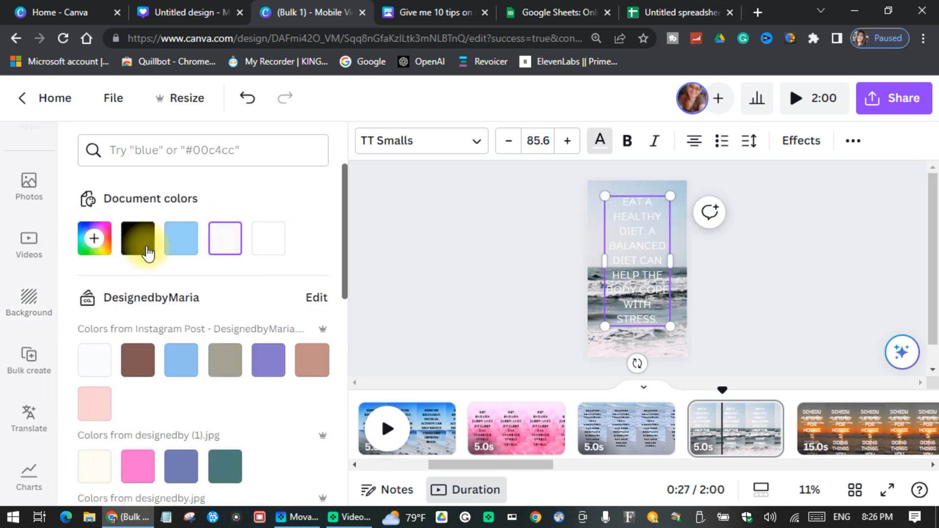
click(626, 141)
click(782, 272)
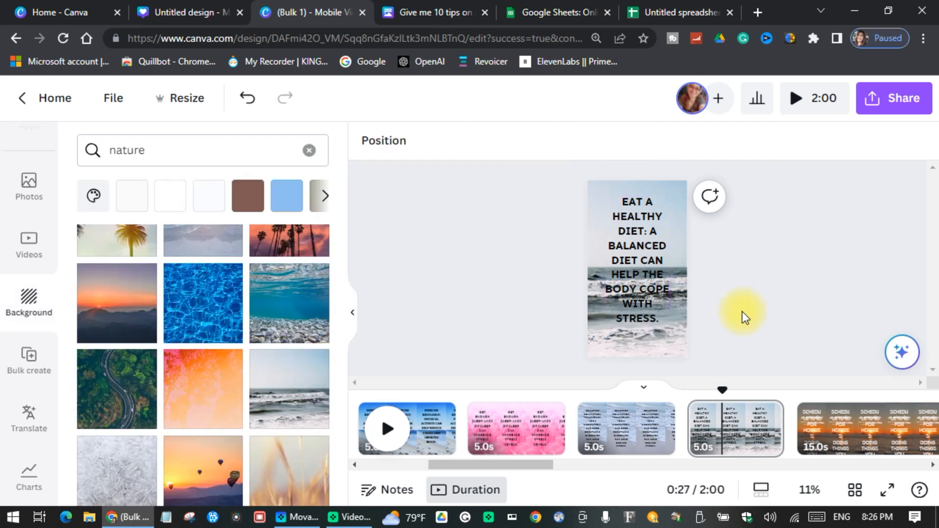
Step: Apply the pale palm tree photo as background of the "Schedule time for hobbies" page and make its text black and bold
click(104, 364)
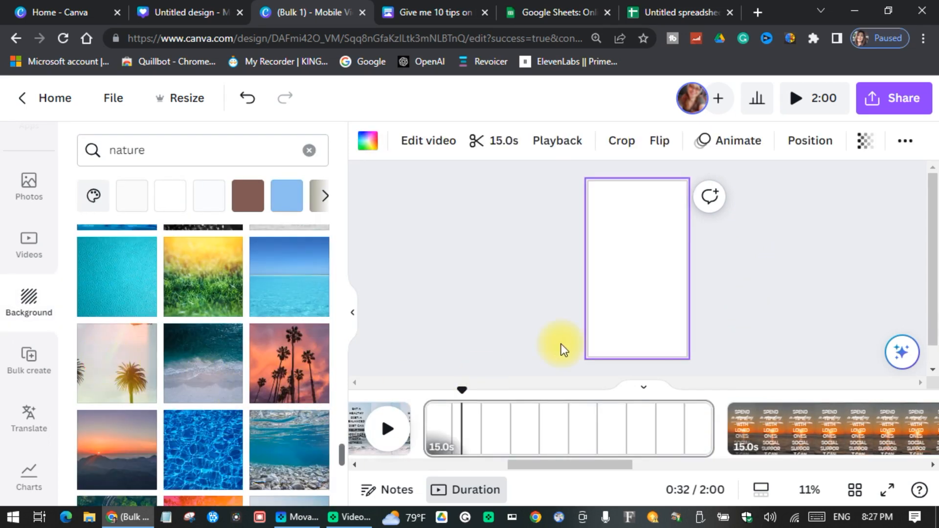
click(635, 252)
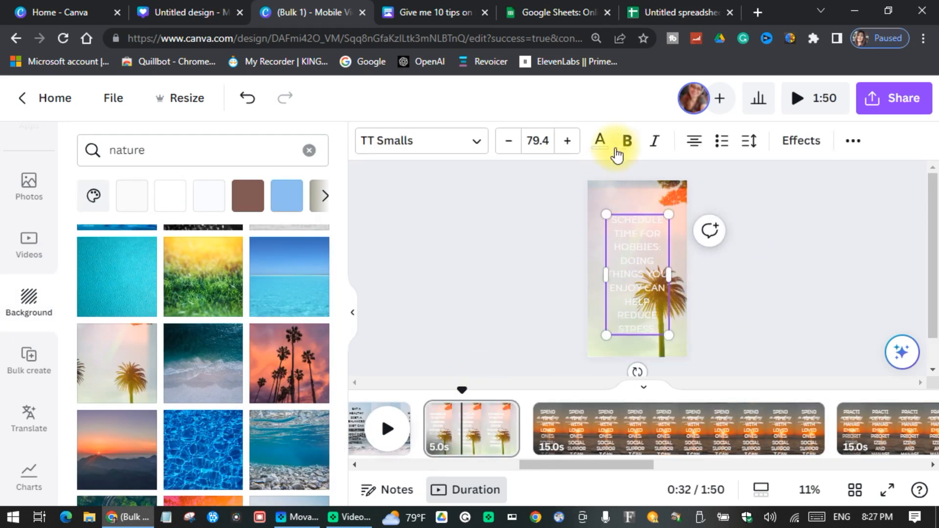
click(600, 142)
click(137, 238)
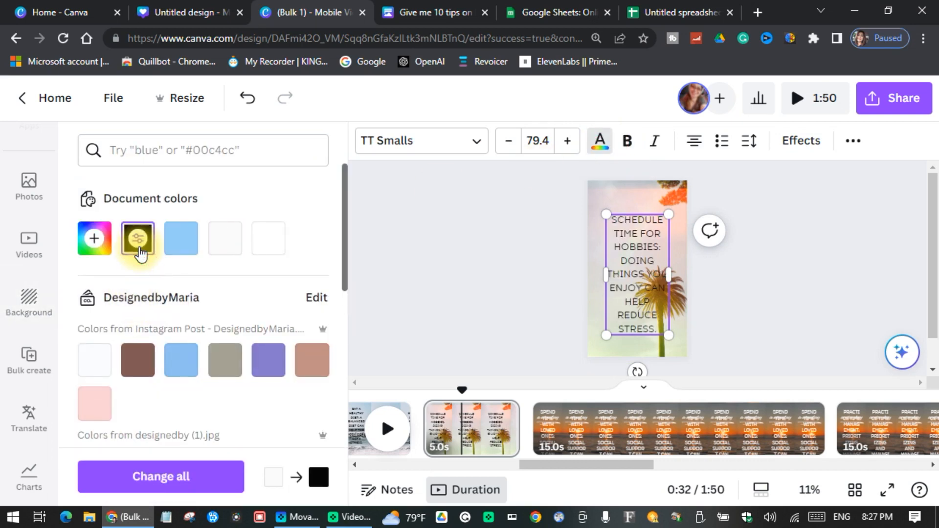
click(627, 142)
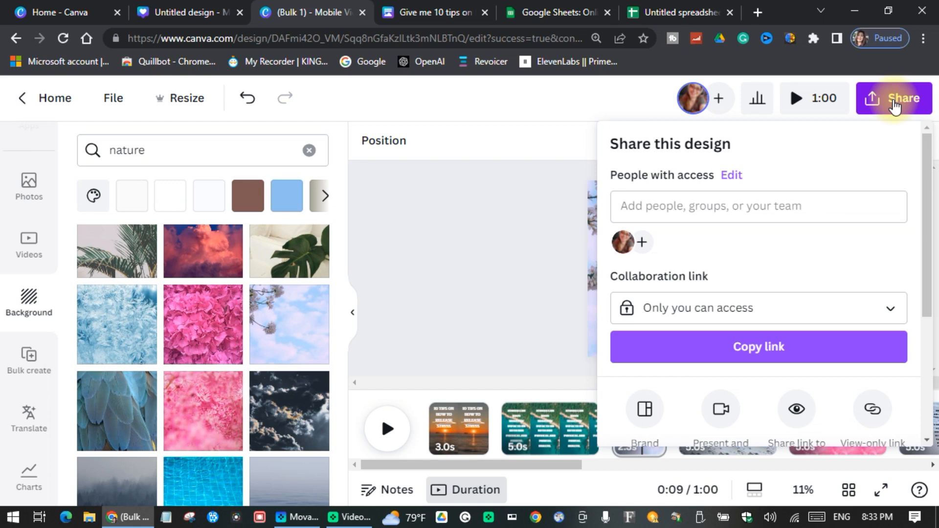
Step: Open the social sharing options for Instagram, choose to schedule posts from desktop, and continue to the Instagram Business connection
scroll(751, 301, down, 4)
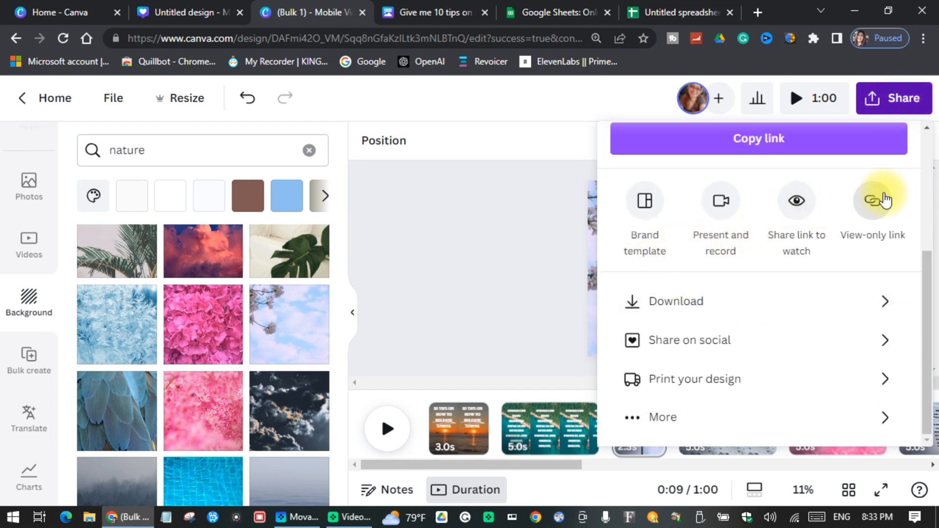
click(741, 341)
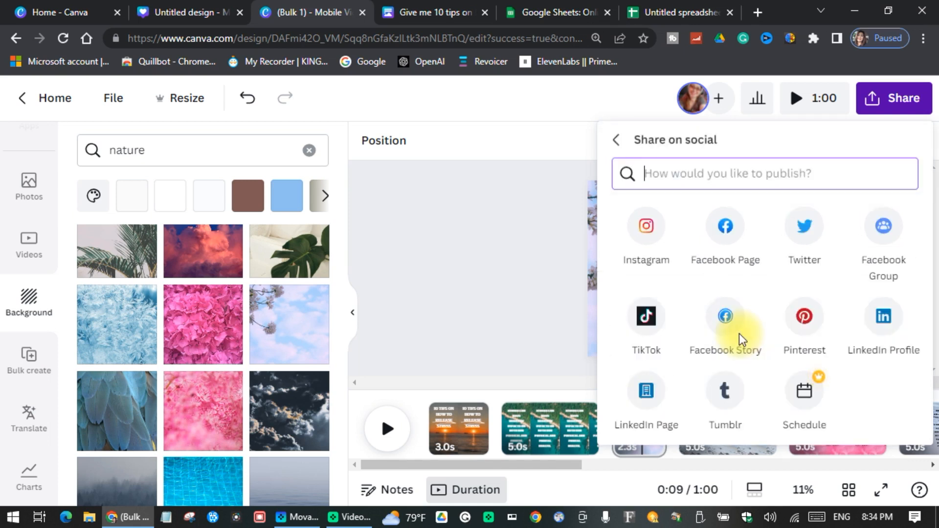
click(650, 249)
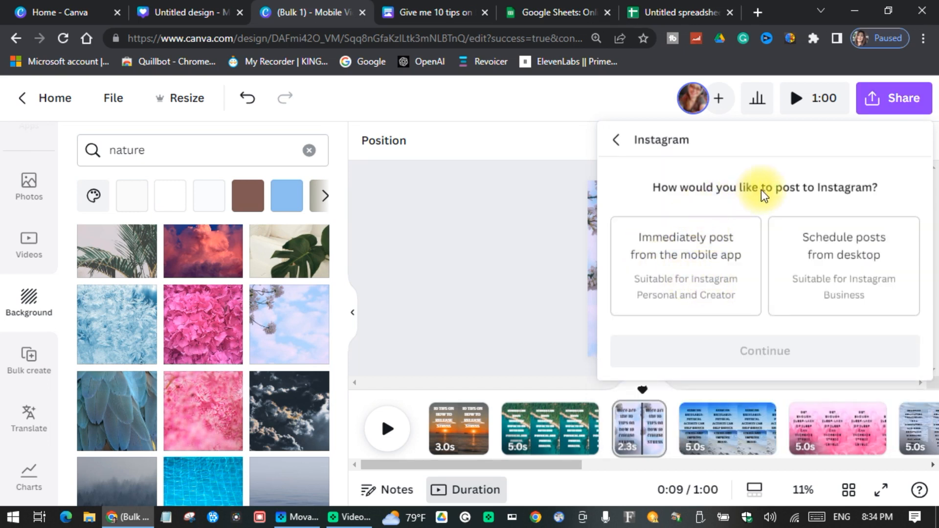
click(831, 274)
click(759, 360)
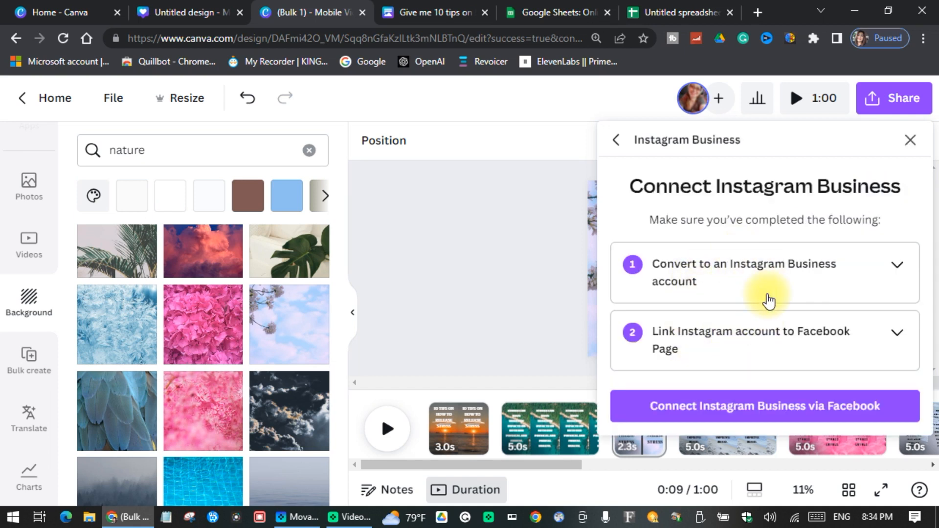
Step: Start connecting the Instagram Business account via Facebook, and choose the Schedule option for publishing the design
click(738, 416)
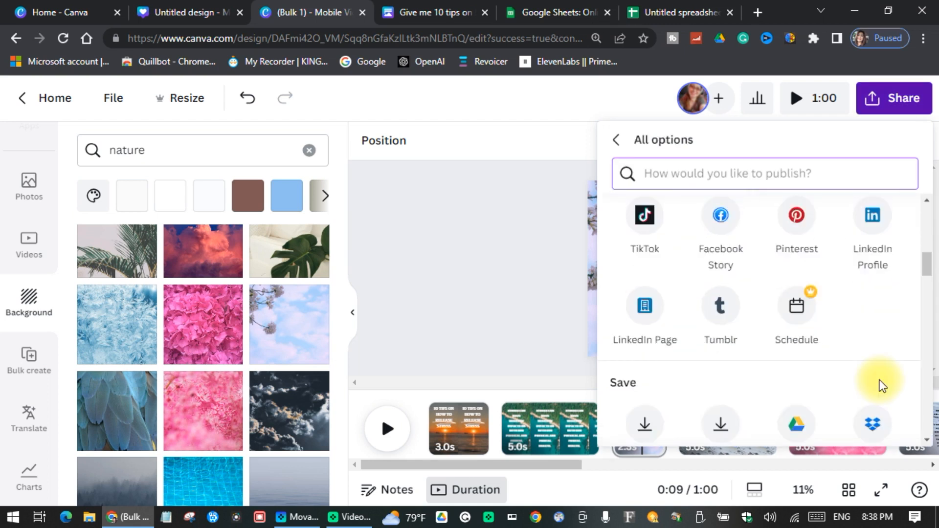
scroll(880, 386, down, 2)
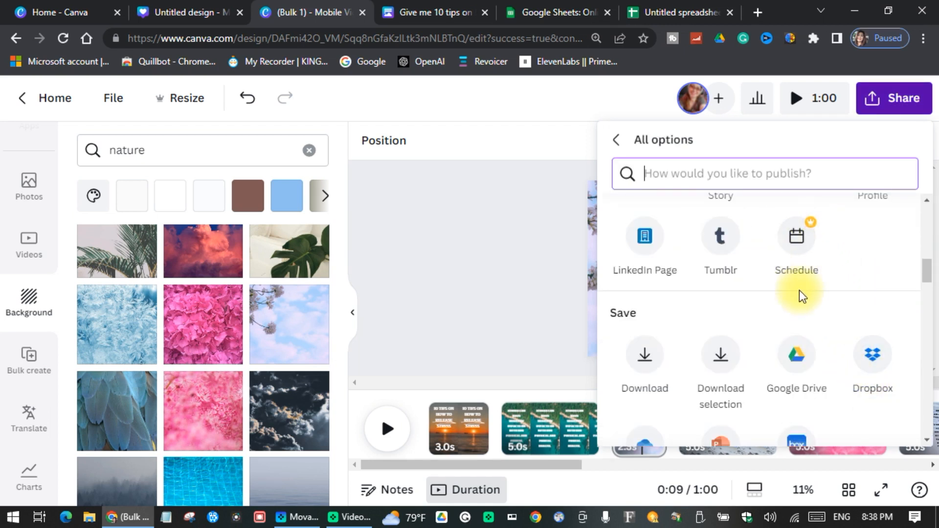
click(796, 246)
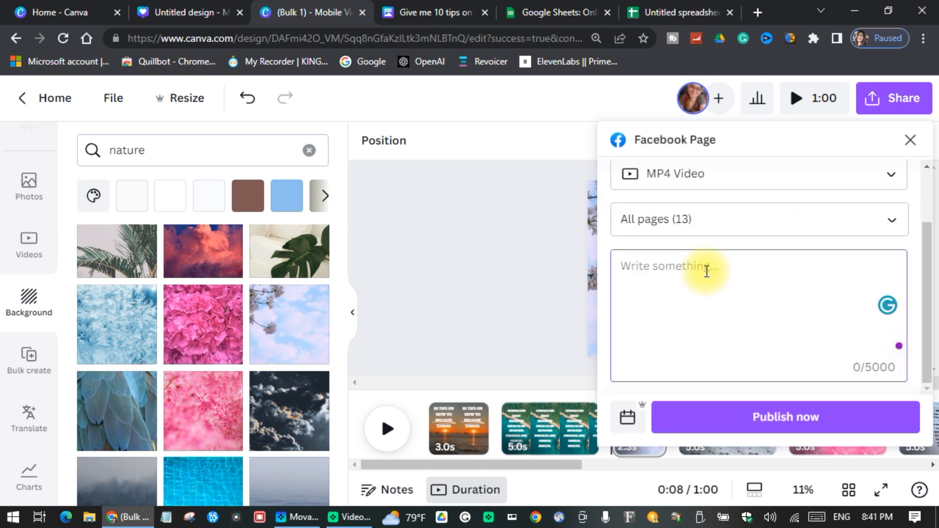
Step: Caption the Facebook Page video post "Here are the 10 TIPS on how to release STRESS!" and publish it immediately
text(Here are the 1)
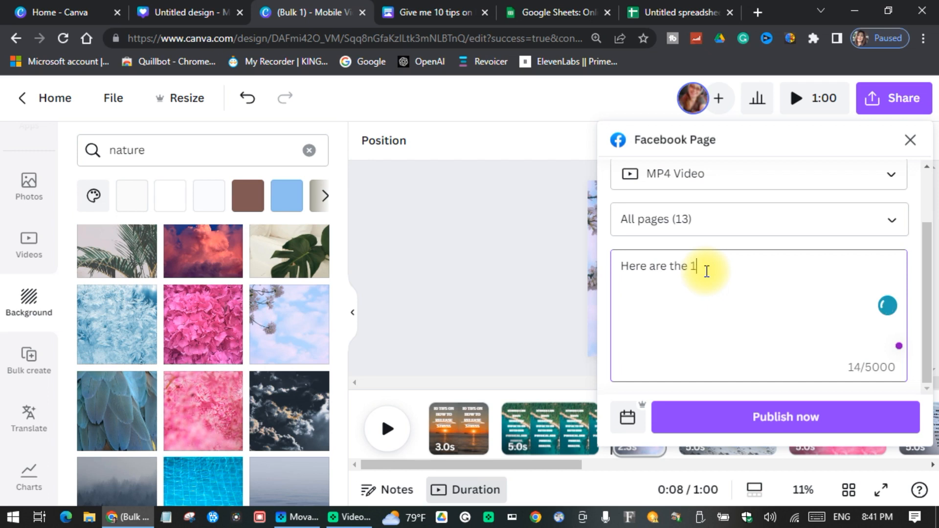
text(0 TIPS on how to rele)
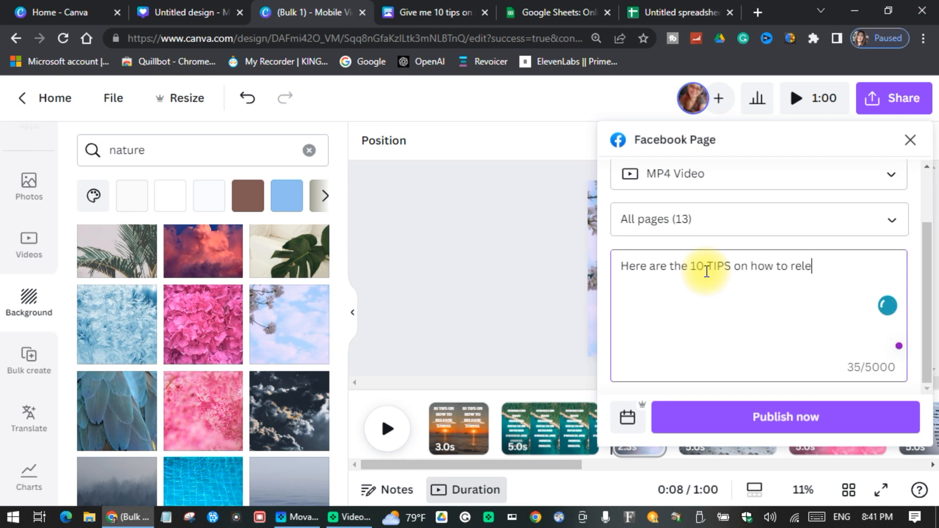
text(ase STRESS!)
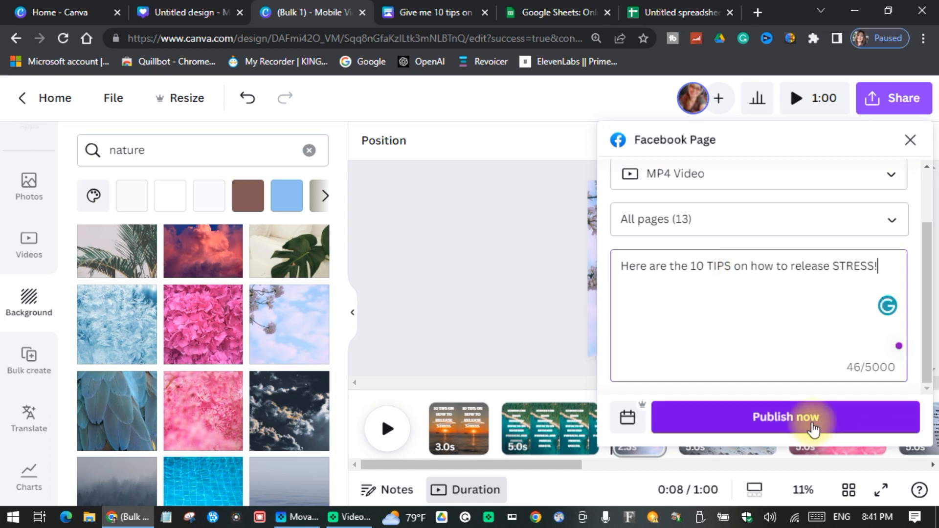
click(805, 419)
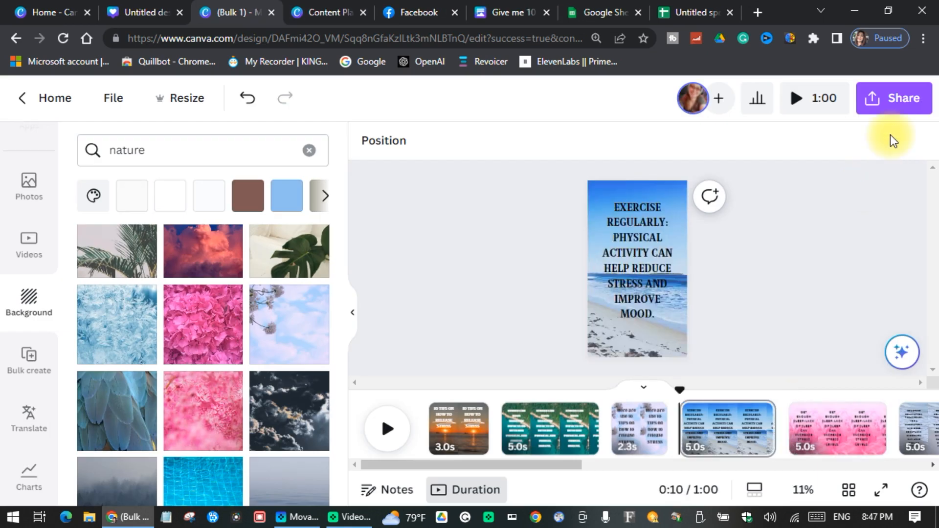
Step: Download the design as an MP4 video, and pause its playback in the media player on the relaxation techniques page
click(897, 101)
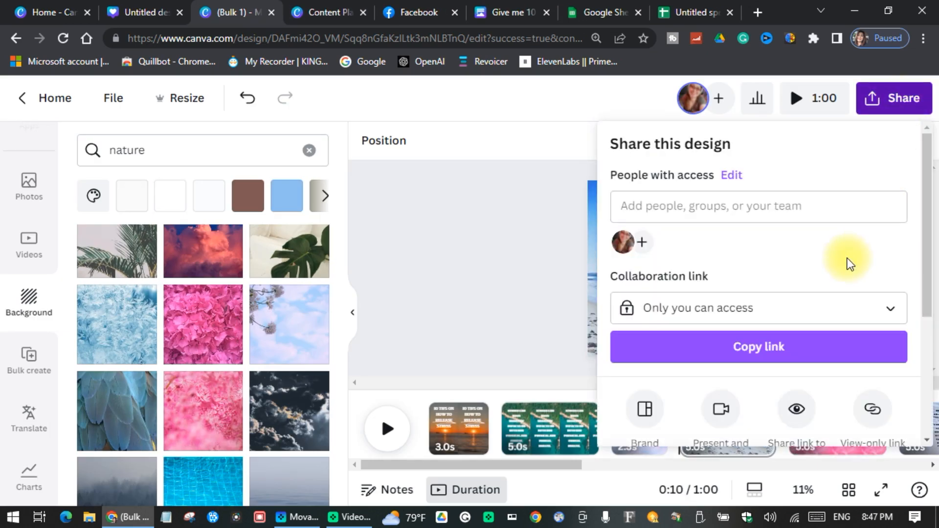
scroll(850, 264, down, 4)
click(683, 304)
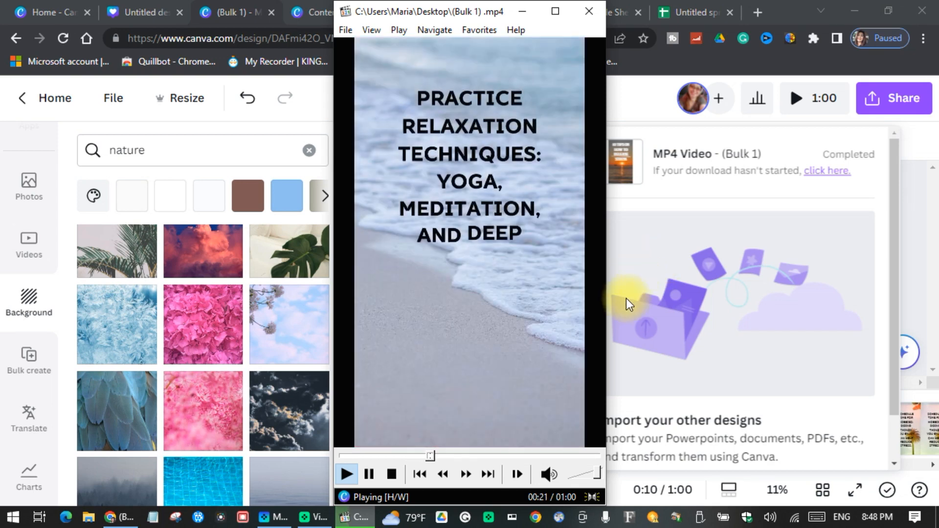
click(370, 478)
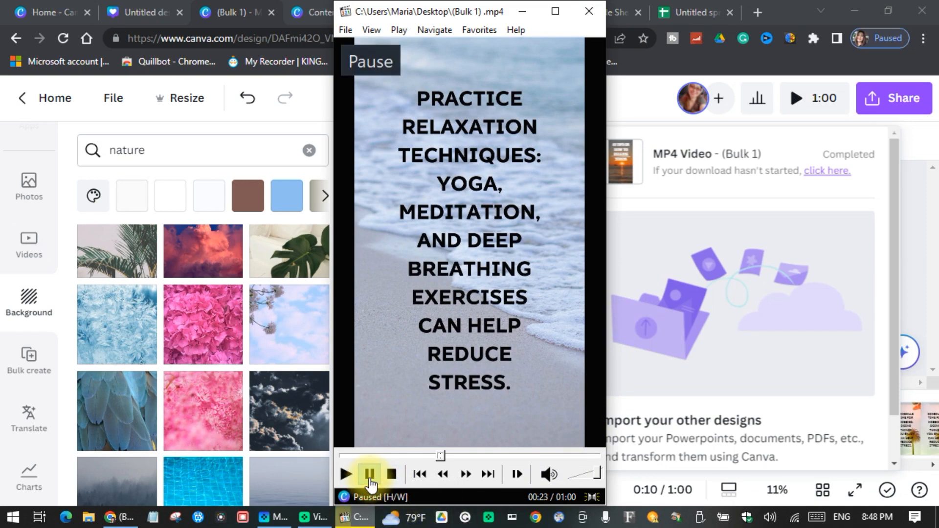